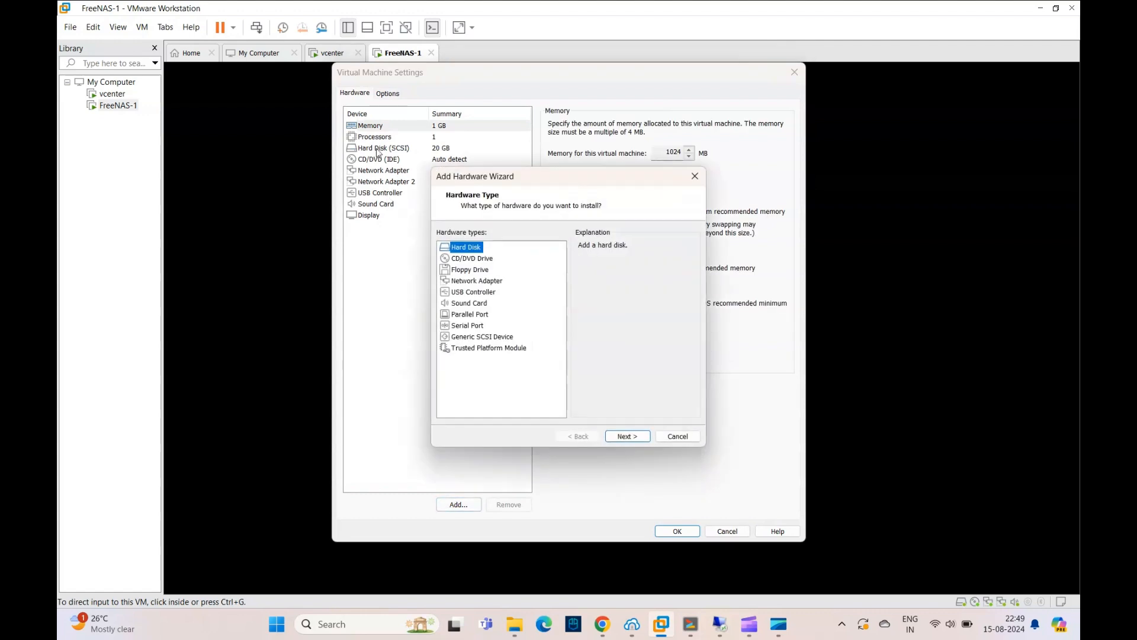
- Add a new 30 GB SCSI virtual hard disk stored as a single file to the FreeNAS-1 virtual machine
{"action": "left_click", "coordinate": [626, 438]}
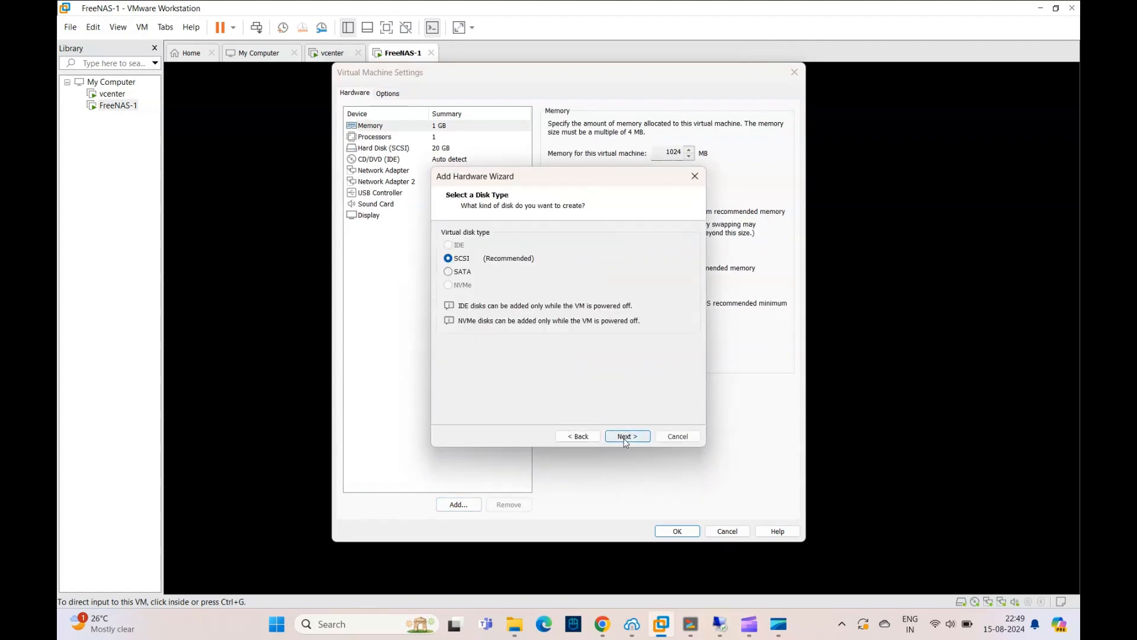
{"action": "left_click", "coordinate": [627, 437]}
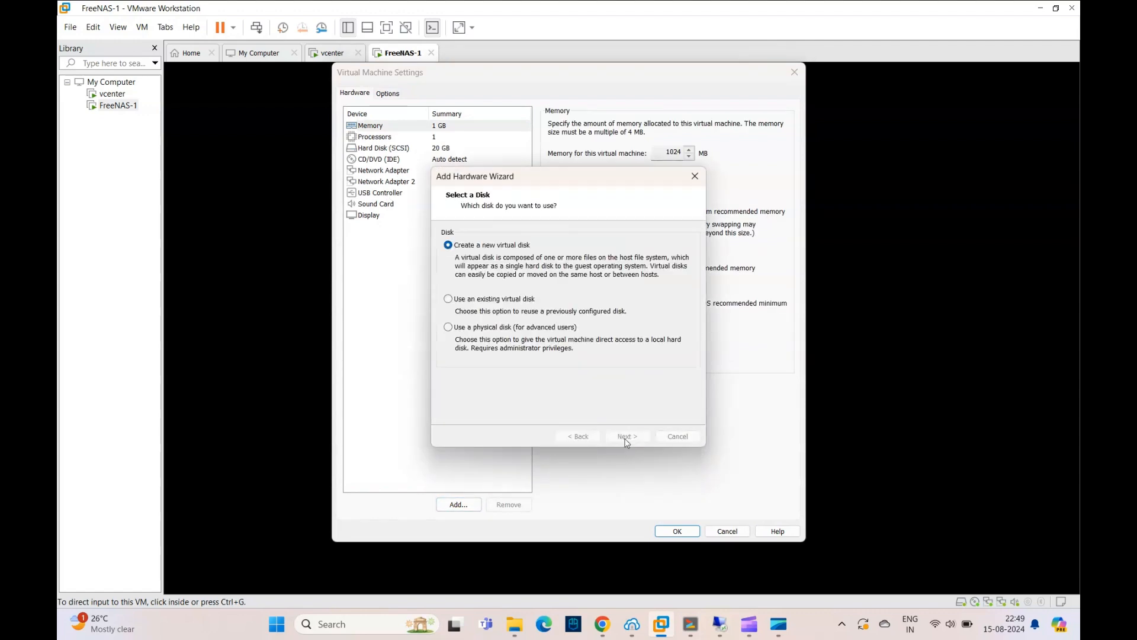
{"action": "left_click", "coordinate": [626, 438]}
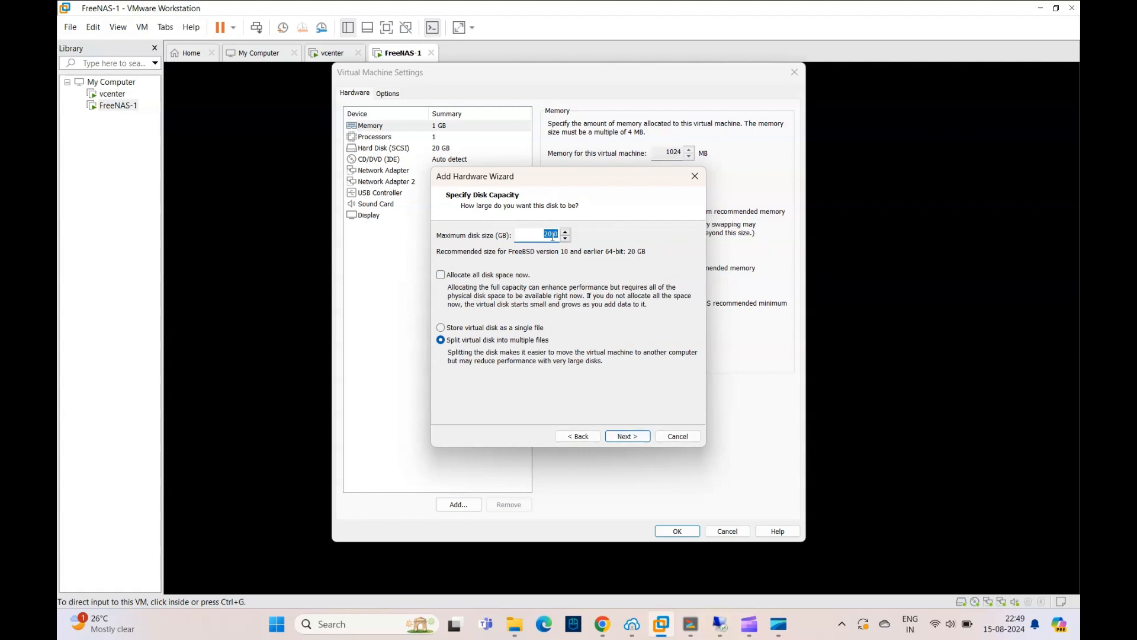
{"action": "left_click", "coordinate": [549, 235]}
{"action": "left_click", "coordinate": [496, 329]}
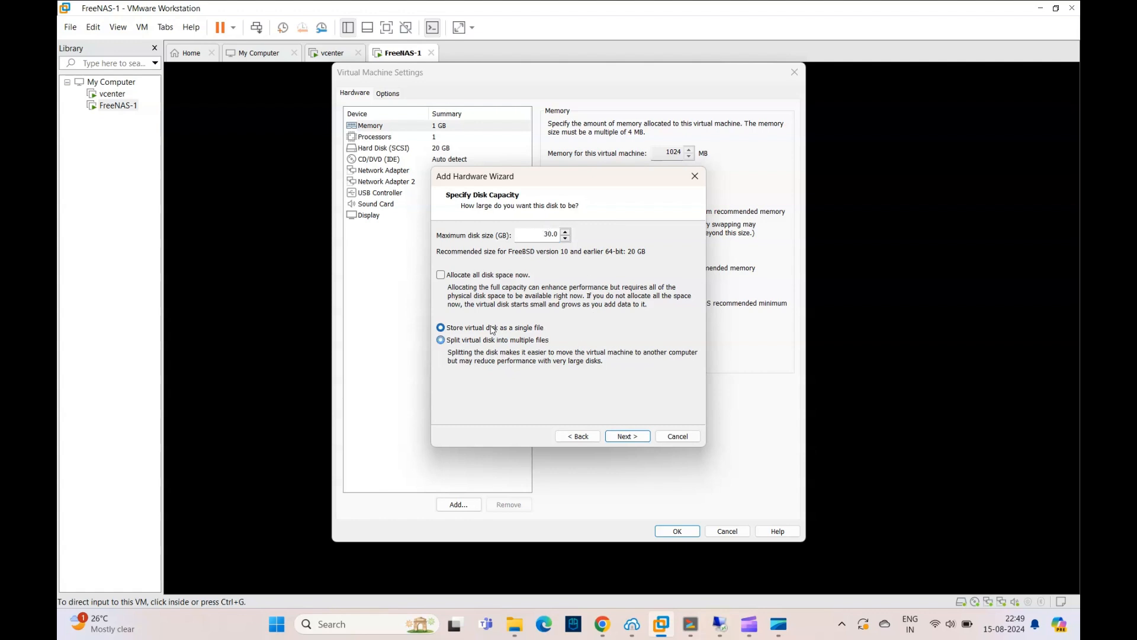
{"action": "left_click", "coordinate": [627, 439]}
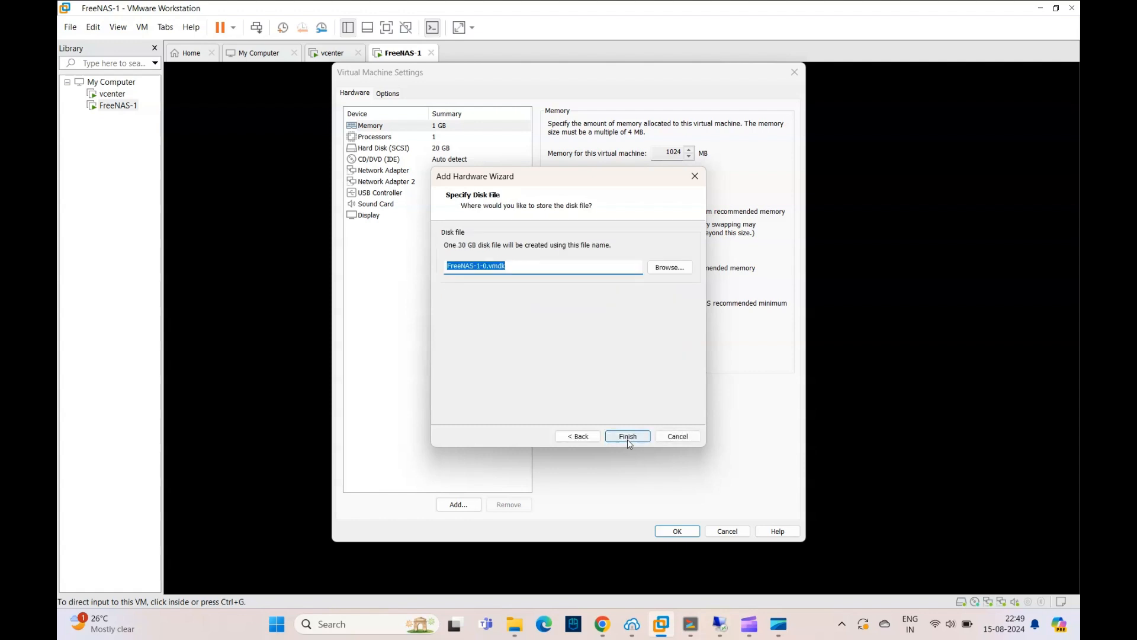
{"action": "left_click", "coordinate": [627, 439]}
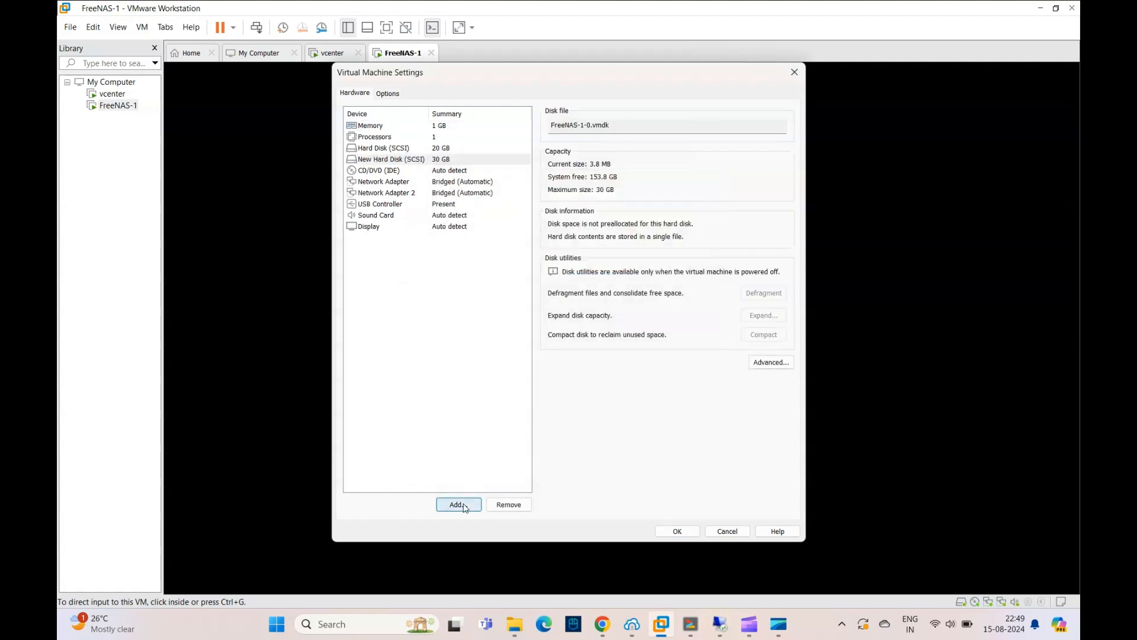
- Add a second new 30 GB SCSI virtual disk to FreeNAS-1, stored as a single file
{"action": "left_click", "coordinate": [464, 505]}
{"action": "left_click", "coordinate": [636, 435]}
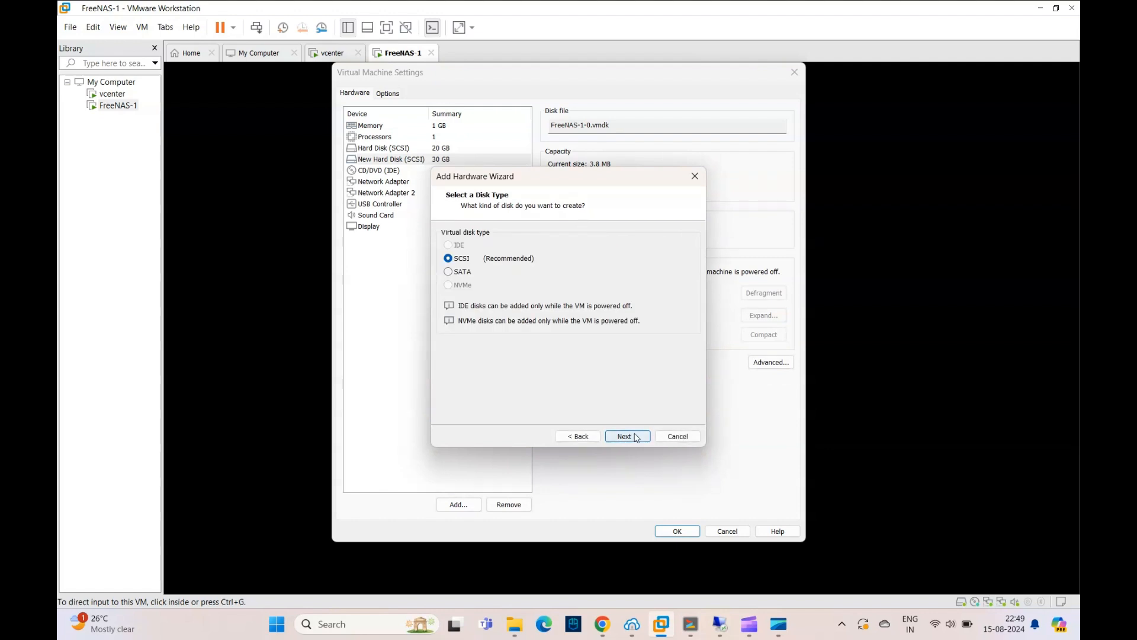
{"action": "left_click", "coordinate": [636, 437]}
{"action": "left_click", "coordinate": [637, 438]}
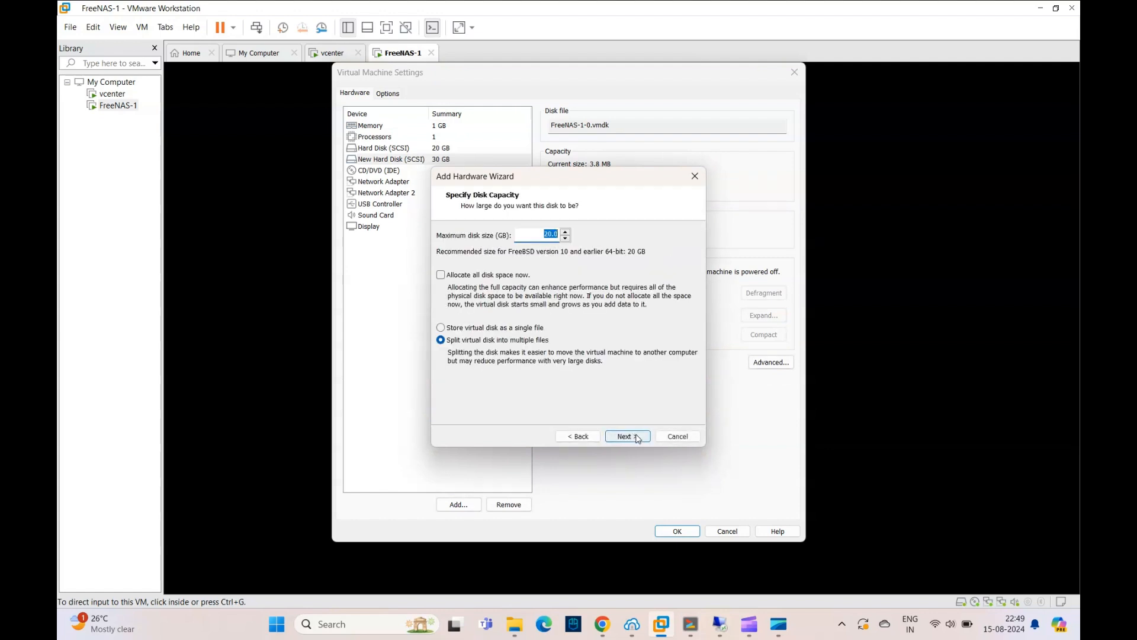
{"action": "left_click", "coordinate": [551, 237]}
{"action": "left_click", "coordinate": [513, 328]}
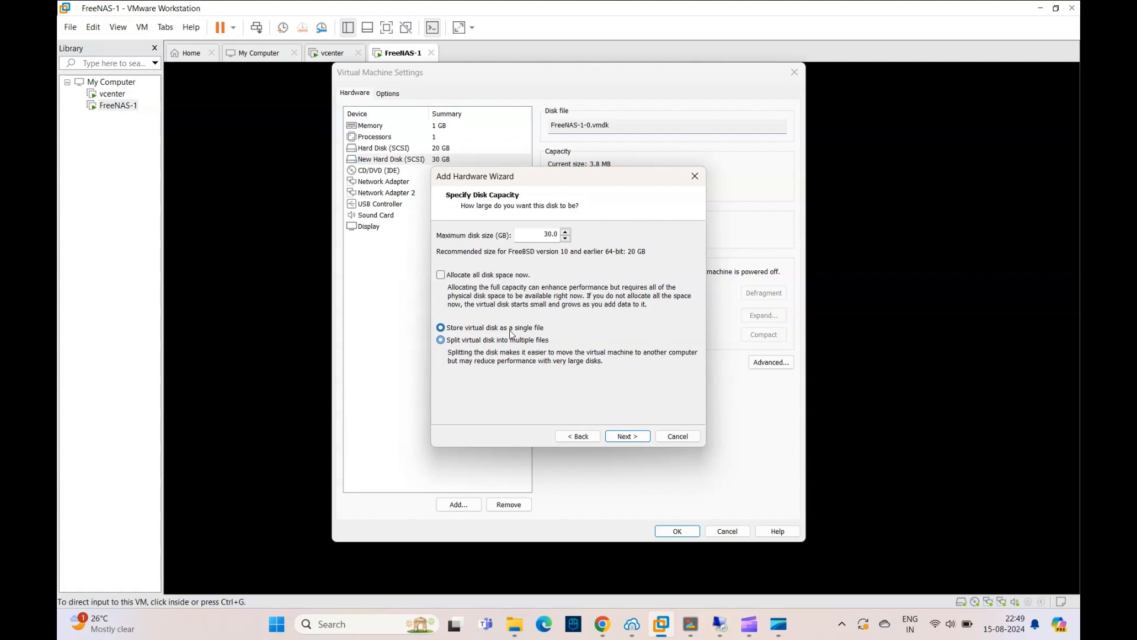
{"action": "left_click", "coordinate": [619, 436]}
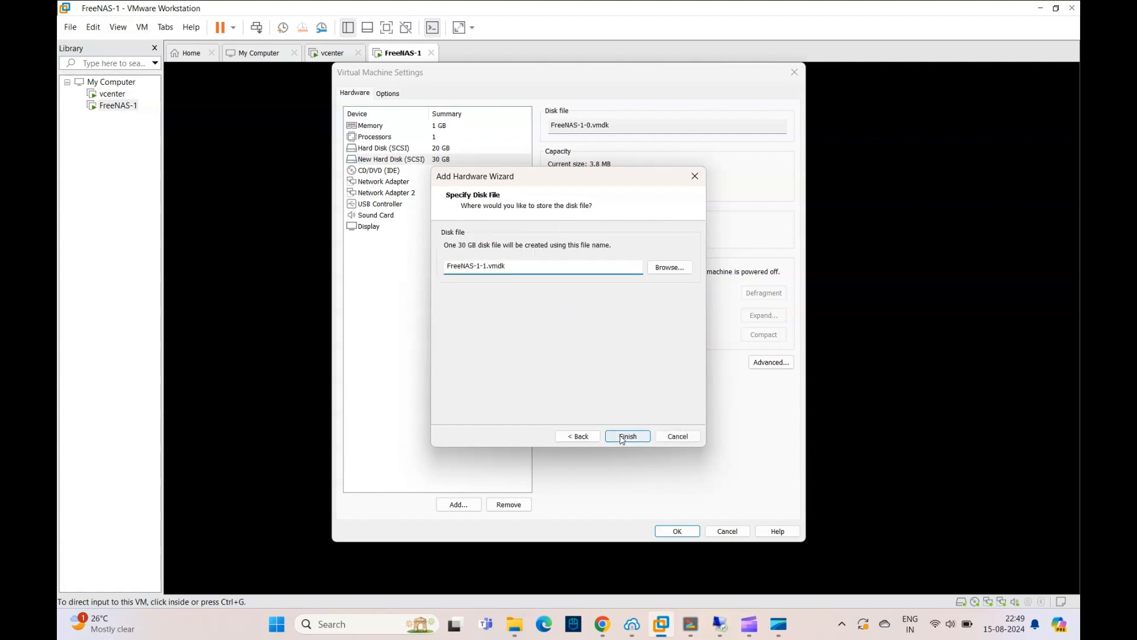
{"action": "left_click", "coordinate": [622, 436]}
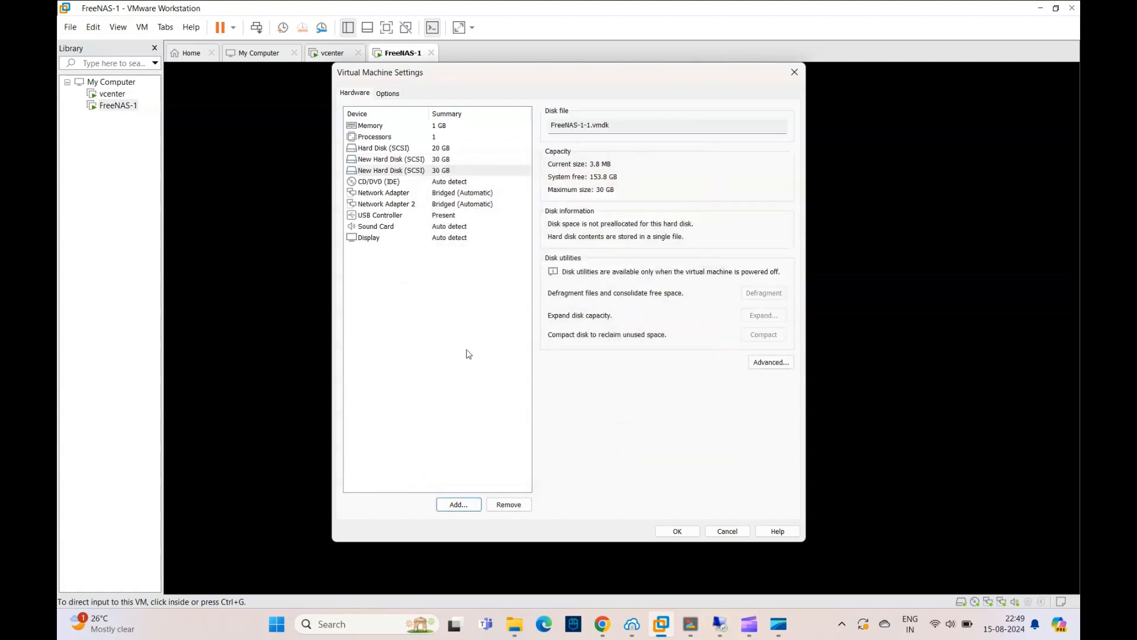
- Add a third new 30 GB SCSI virtual disk to FreeNAS-1, stored as a single file
{"action": "left_click", "coordinate": [466, 505]}
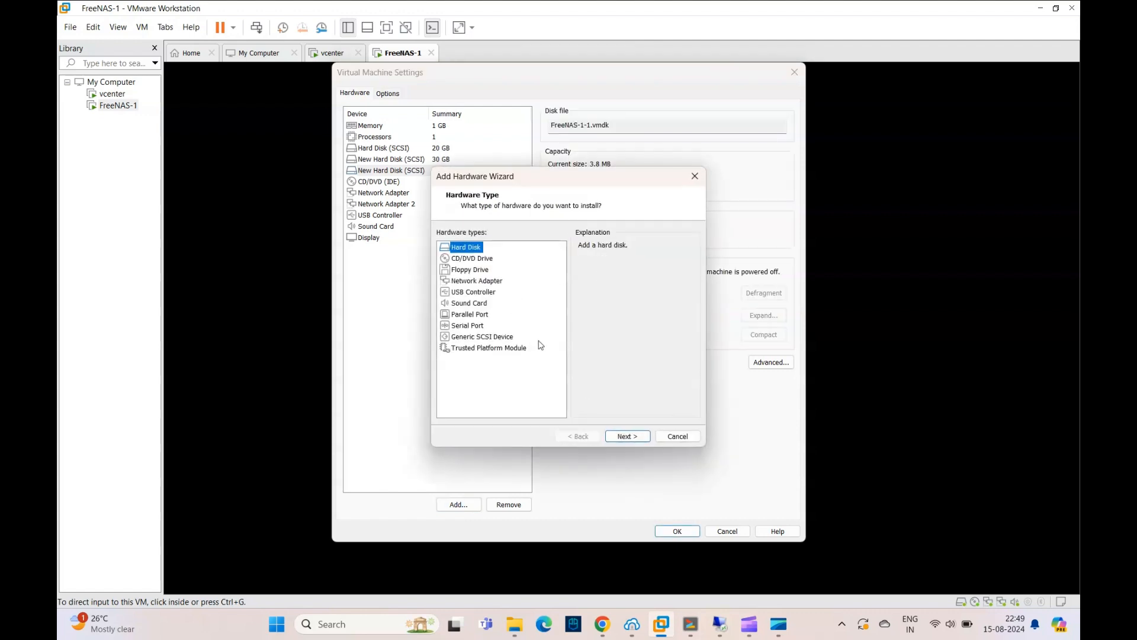
{"action": "left_click", "coordinate": [625, 437]}
{"action": "left_click", "coordinate": [624, 439]}
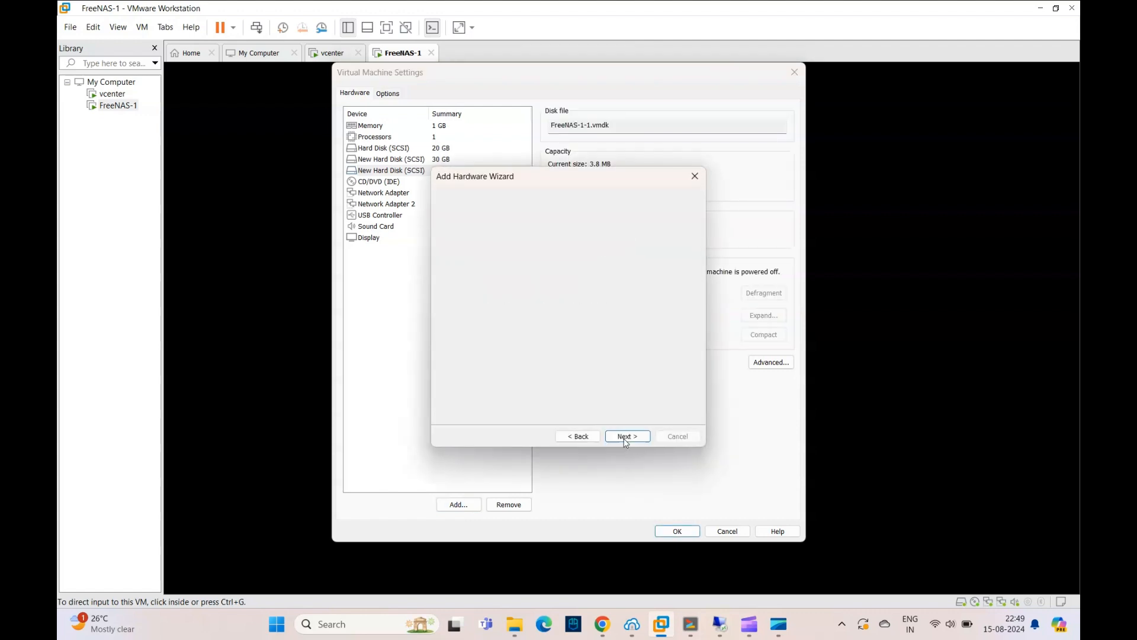
{"action": "left_click", "coordinate": [625, 437]}
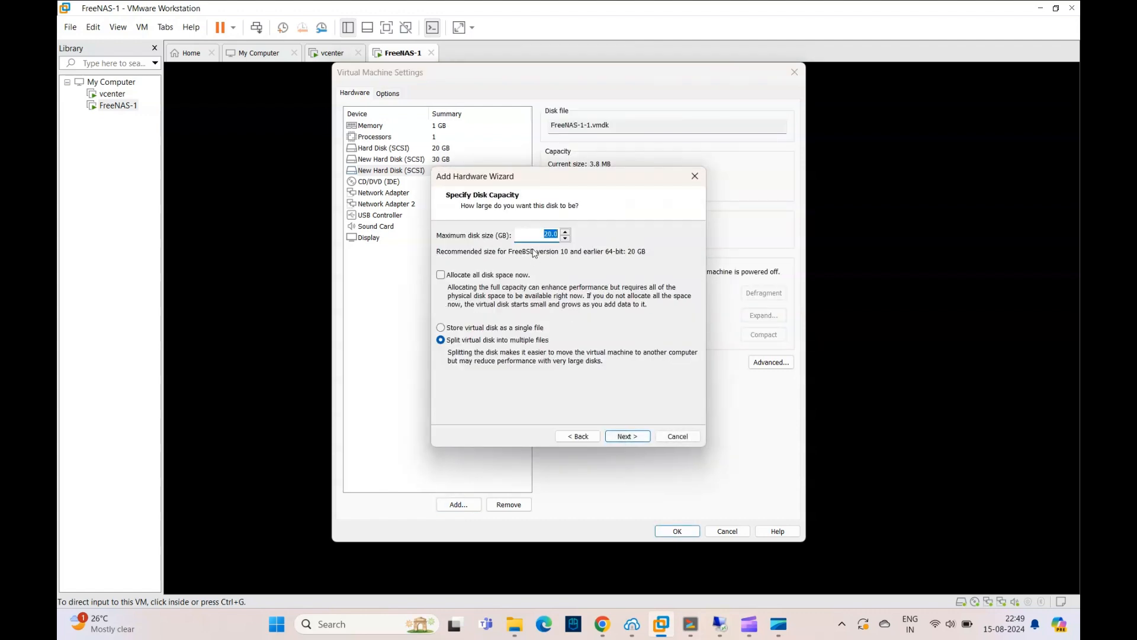
{"action": "left_click", "coordinate": [549, 234]}
{"action": "left_click", "coordinate": [477, 330]}
{"action": "left_click", "coordinate": [625, 436]}
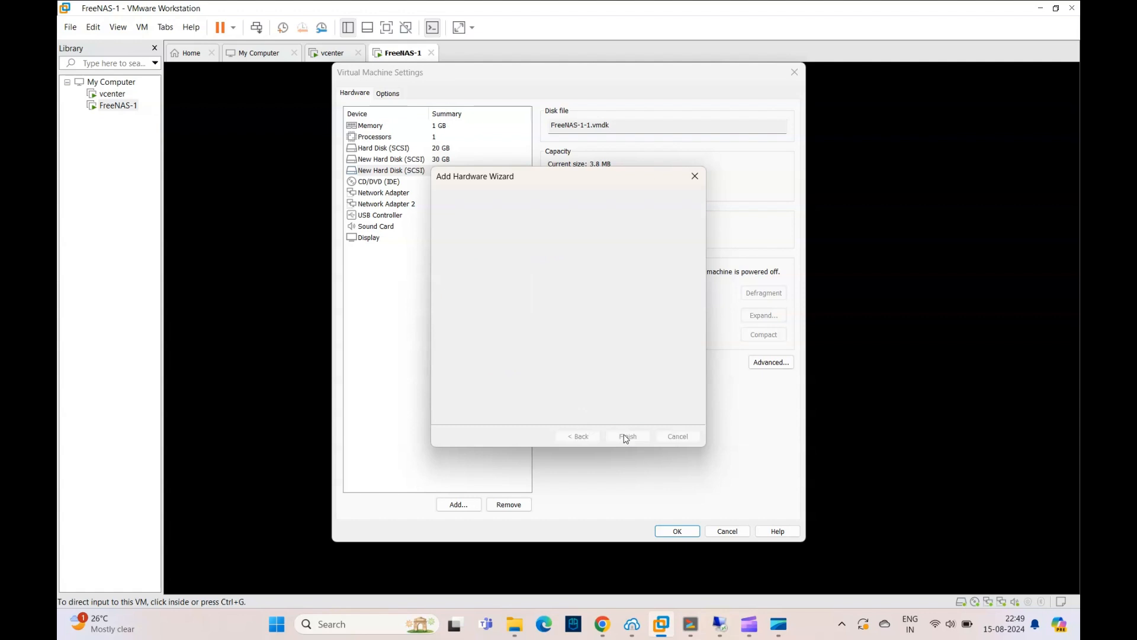
{"action": "left_click", "coordinate": [627, 437]}
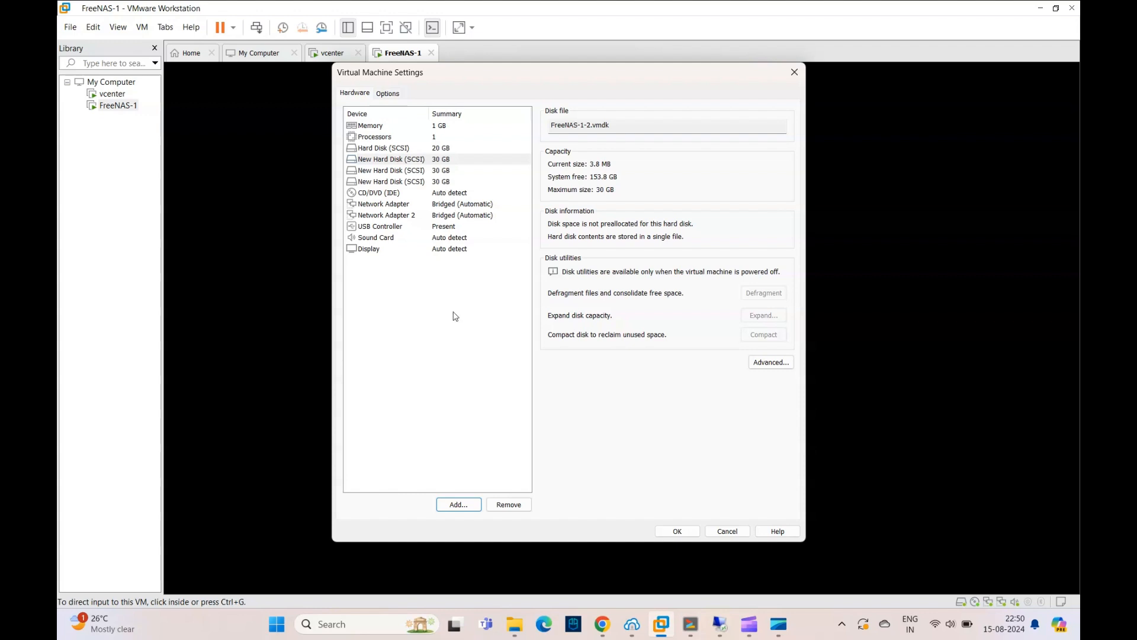
- Add a fourth new 30 GB SCSI virtual disk stored as a single file and apply the virtual machine settings
{"action": "left_click", "coordinate": [459, 504]}
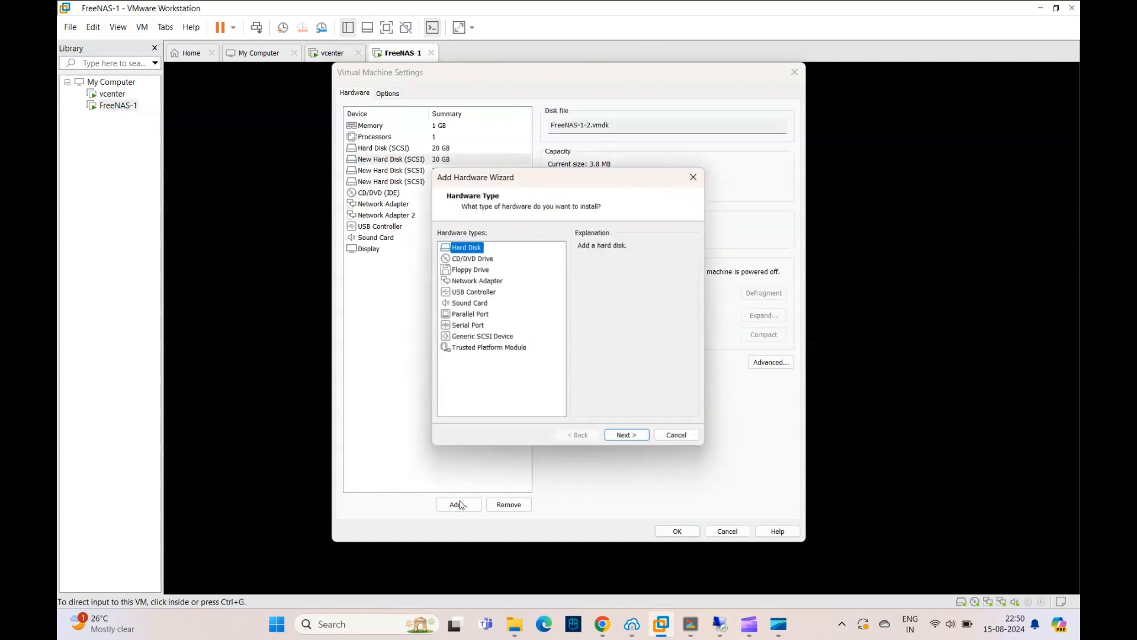
{"action": "left_click", "coordinate": [623, 440]}
{"action": "left_click", "coordinate": [627, 439]}
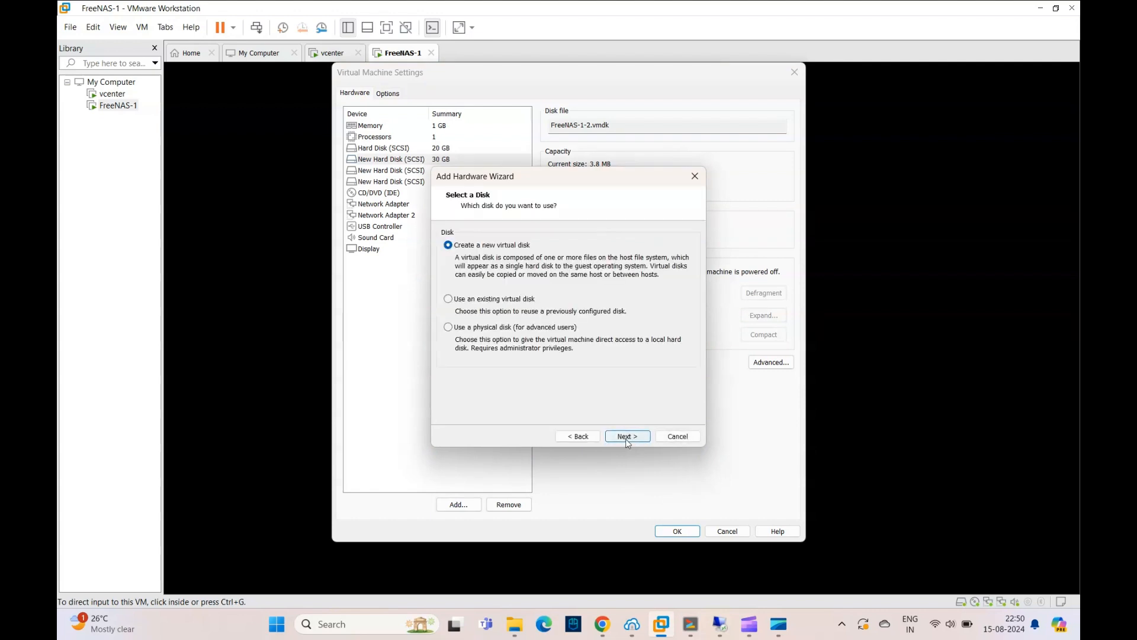
{"action": "left_click", "coordinate": [626, 439]}
{"action": "left_click", "coordinate": [548, 235]}
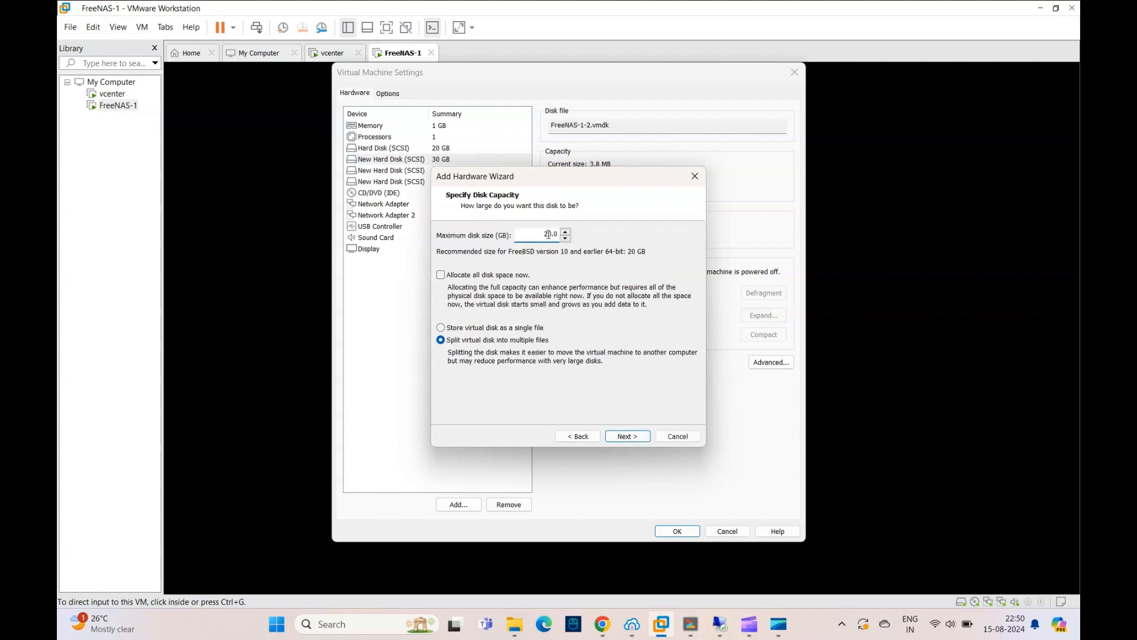
{"action": "key", "text": "BackSpace"}
{"action": "type", "text": "3"}
{"action": "left_click", "coordinate": [461, 330]}
{"action": "left_click", "coordinate": [621, 439]}
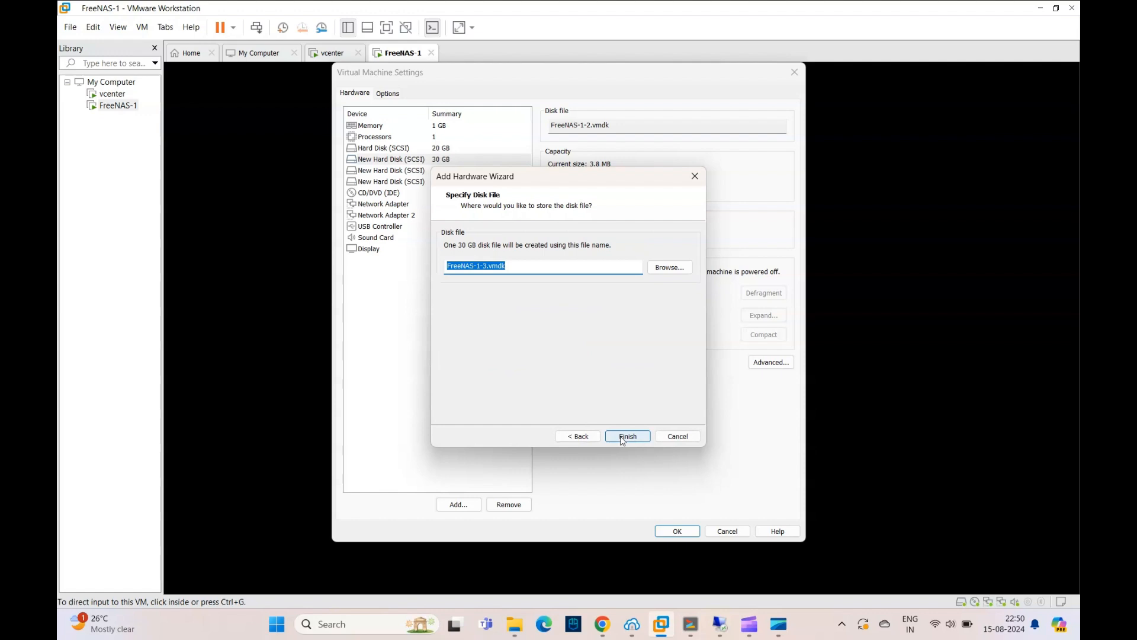
{"action": "left_click", "coordinate": [577, 436]}
{"action": "left_click", "coordinate": [621, 439]}
{"action": "left_click", "coordinate": [621, 440]}
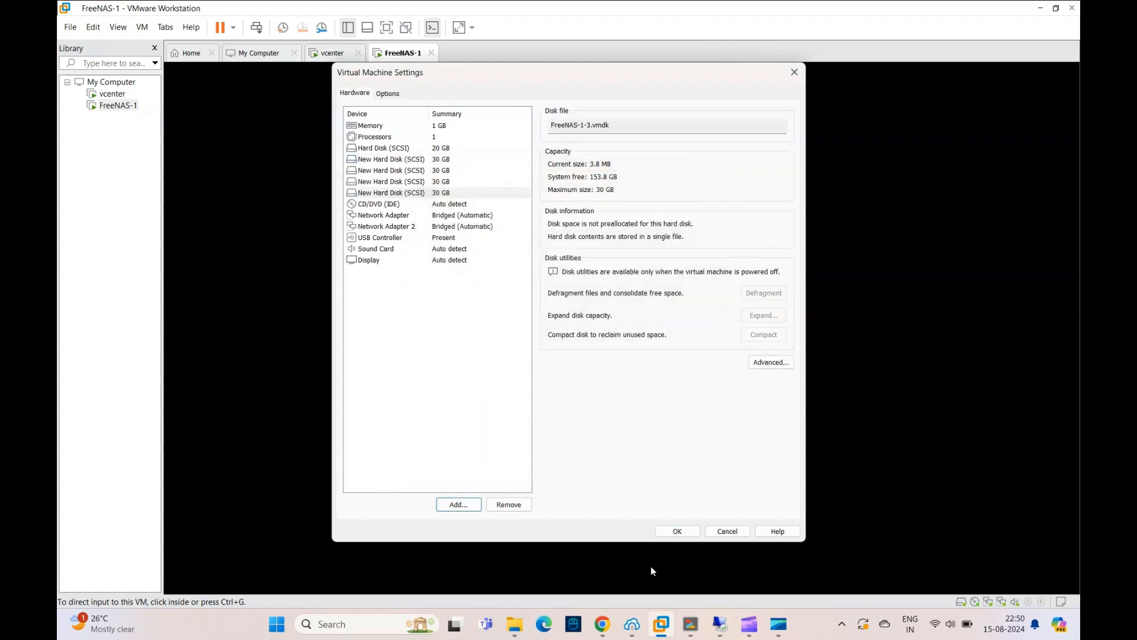
{"action": "left_click", "coordinate": [676, 531]}
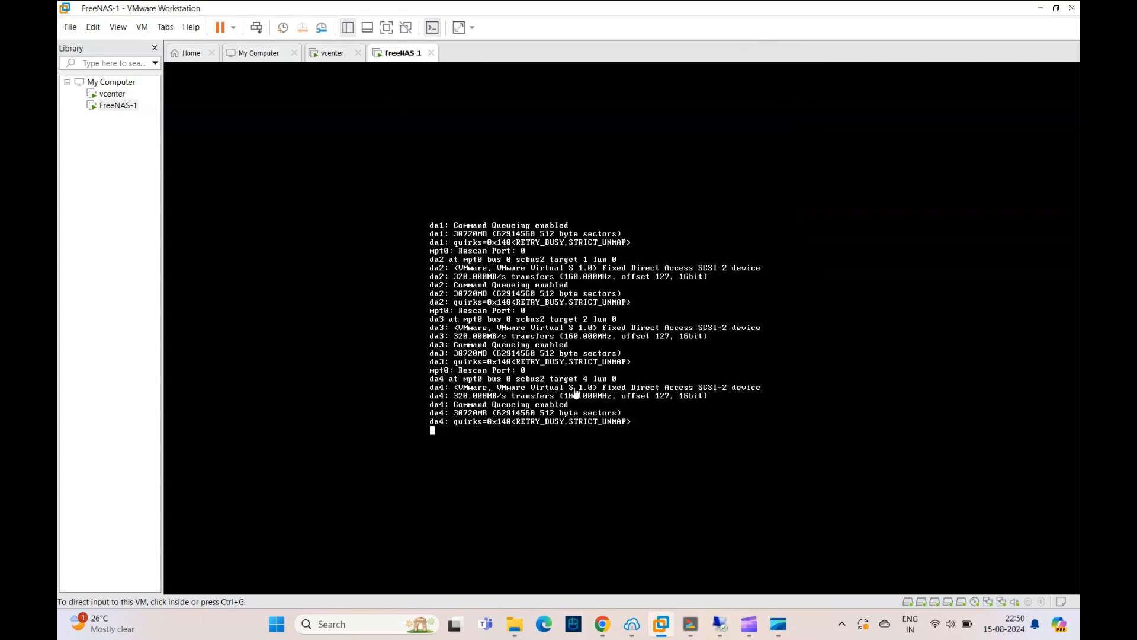
- Switch to the FreeNAS web interface in Chrome and view the list of storage disks
{"action": "left_click", "coordinate": [603, 624]}
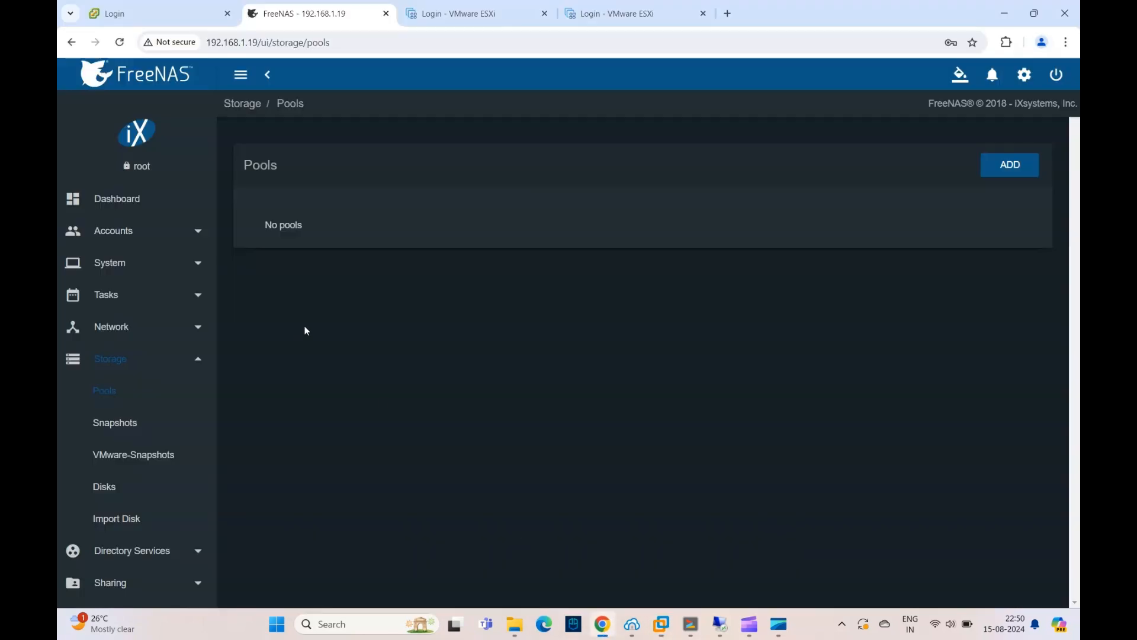
{"action": "left_click", "coordinate": [118, 495]}
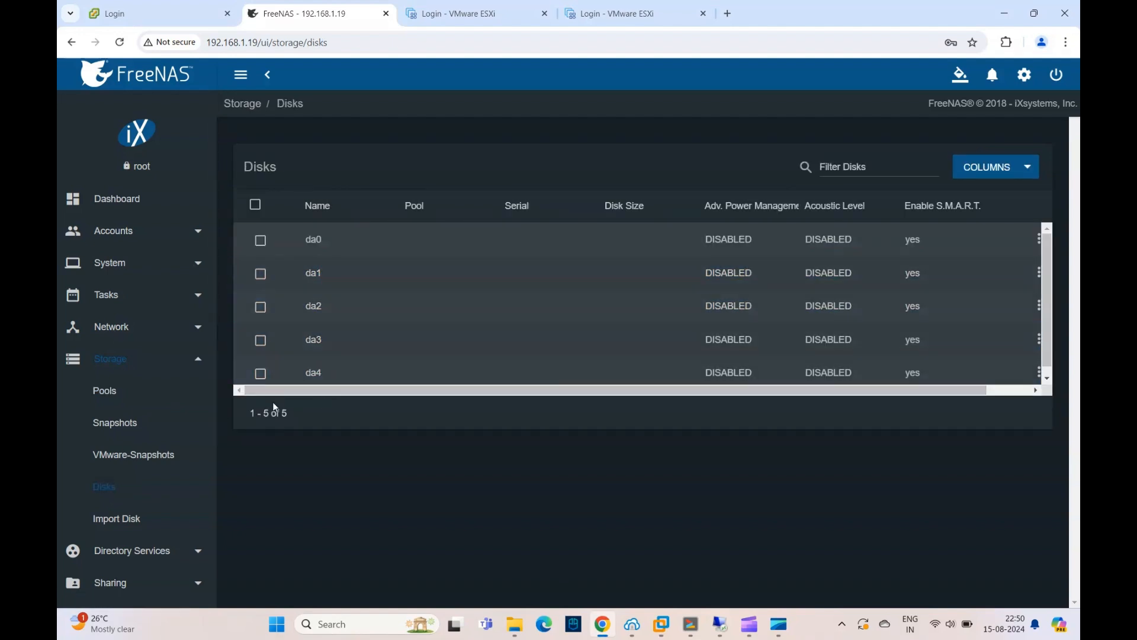
- Start creating a new storage pool and name it Mirror
{"action": "left_click", "coordinate": [117, 394]}
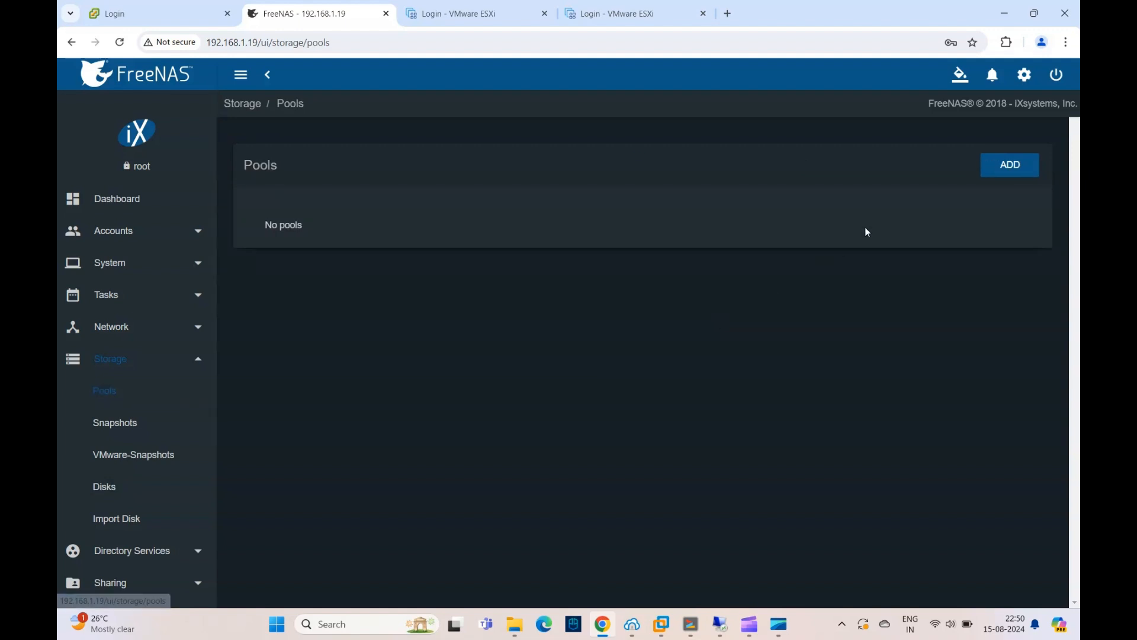
{"action": "left_click", "coordinate": [1010, 166]}
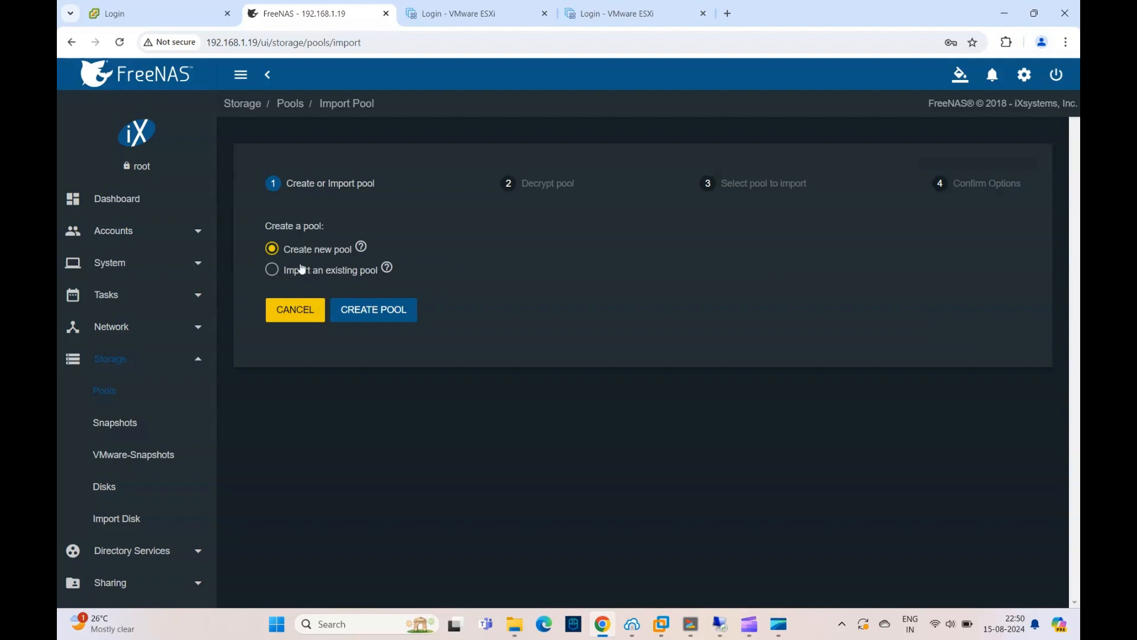
{"action": "left_click", "coordinate": [383, 318]}
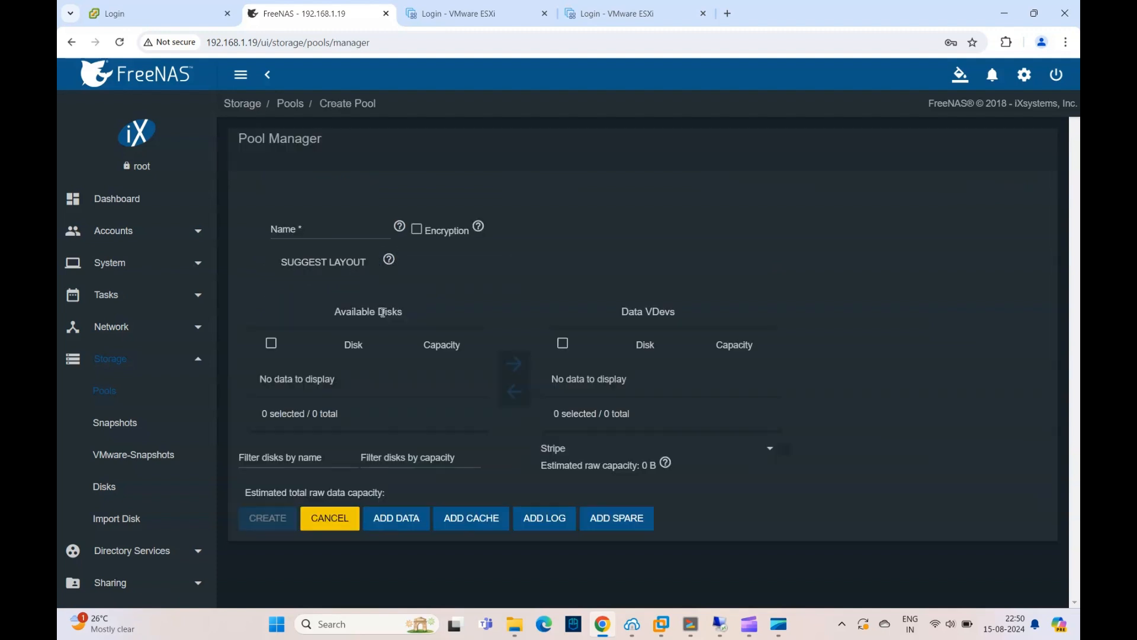
{"action": "left_click", "coordinate": [315, 230]}
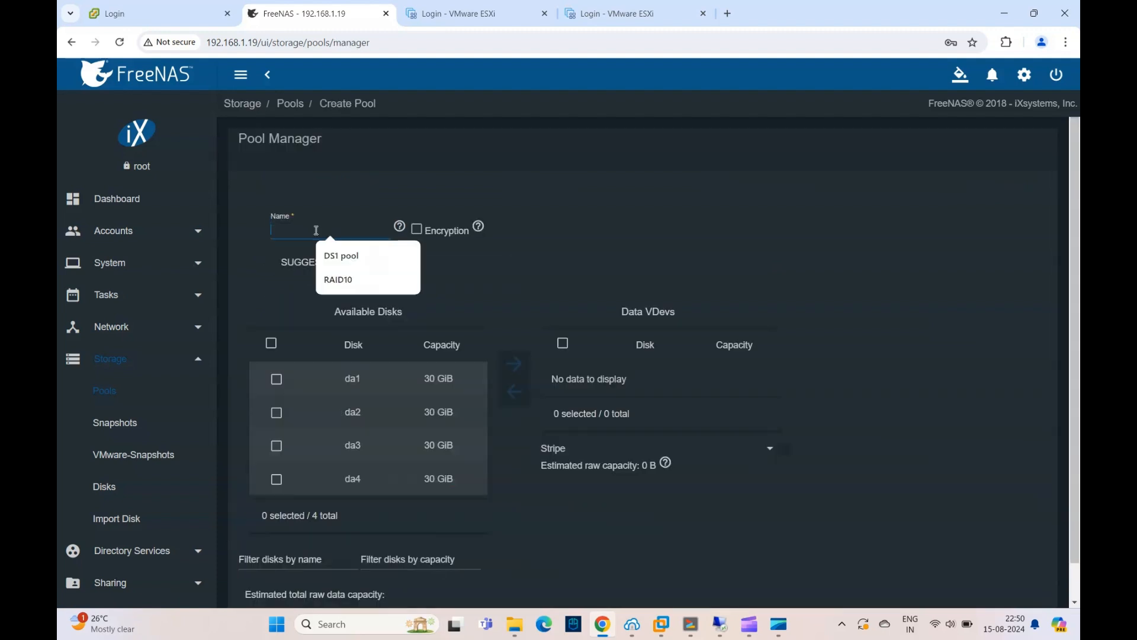
{"action": "left_click", "coordinate": [339, 280]}
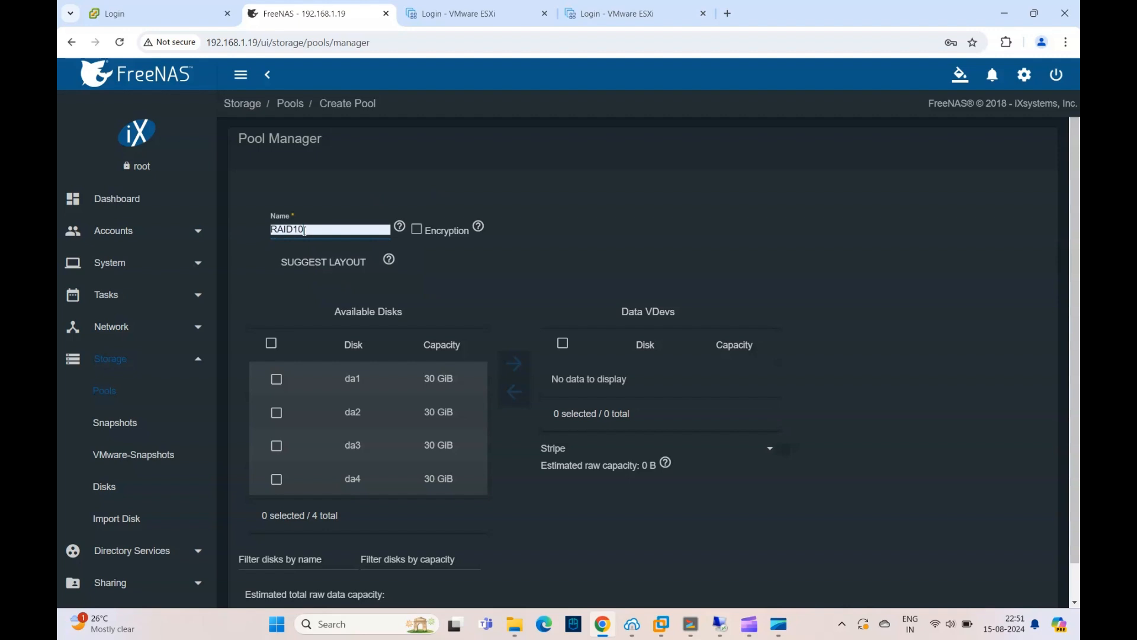
{"action": "key", "text": "BackSpace"}
{"action": "key", "text": "BackSpace"}
{"action": "key", "text": "BackSpace"}
{"action": "key", "text": "BackSpace"}
{"action": "key", "text": "BackSpace"}
{"action": "key", "text": "BackSpace"}
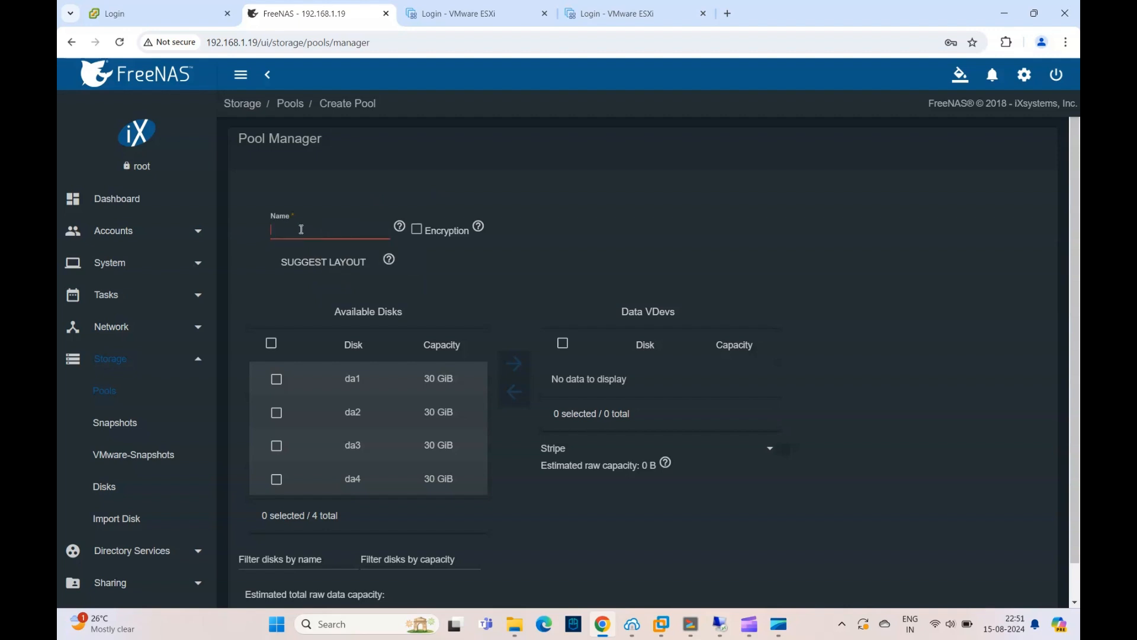
{"action": "type", "text": "Mirror"}
- Add disks da1 and da2 to the pool's data VDevs, using the Mirror layout
{"action": "left_click", "coordinate": [276, 379]}
{"action": "left_click", "coordinate": [518, 363]}
{"action": "left_click", "coordinate": [276, 380]}
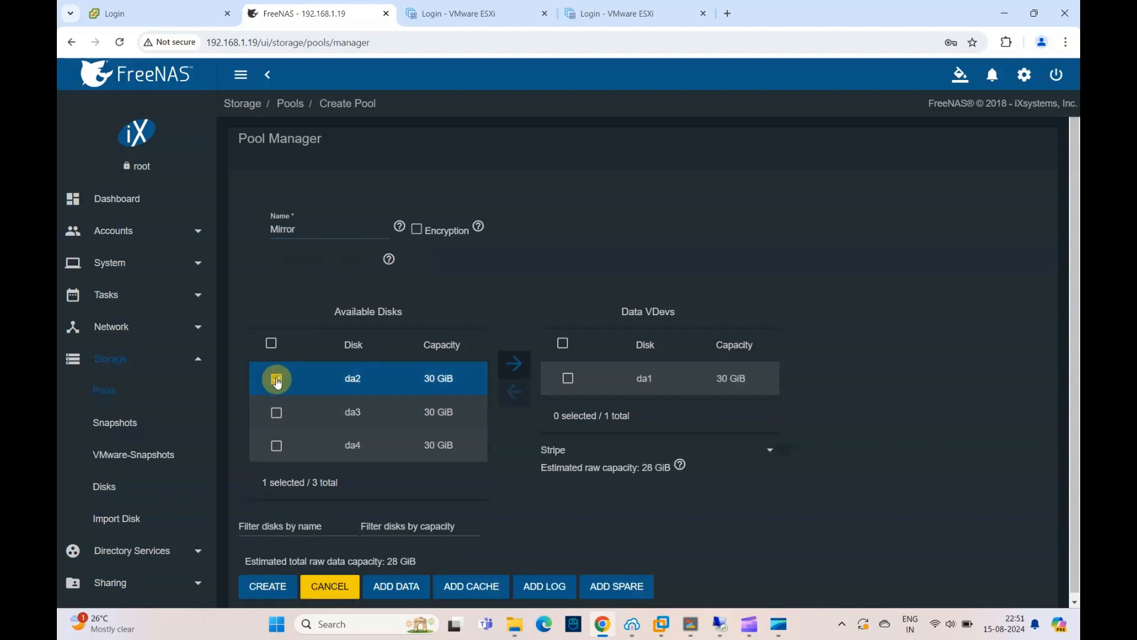
{"action": "left_click", "coordinate": [521, 364]}
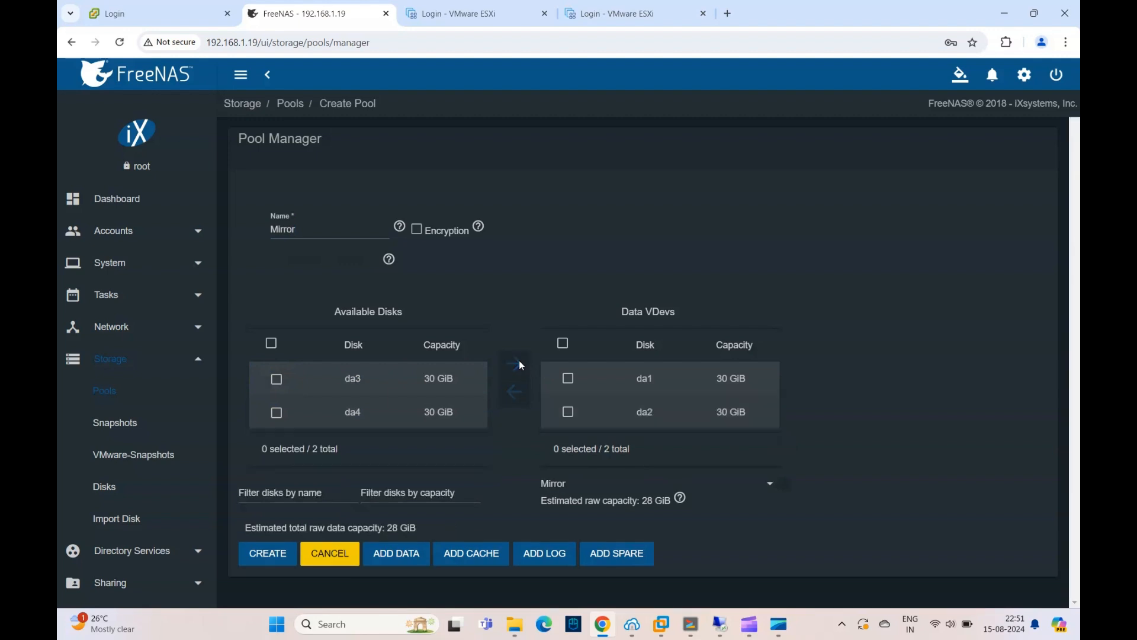
{"action": "left_click", "coordinate": [769, 487]}
{"action": "left_click", "coordinate": [769, 487]}
- Add a spare VDev to the pool and assign disk da3 to it
{"action": "left_click", "coordinate": [604, 553]}
{"action": "scroll", "coordinate": [467, 461], "scroll_direction": "down", "scroll_amount": 3}
{"action": "left_click", "coordinate": [276, 252]}
{"action": "left_click", "coordinate": [516, 446]}
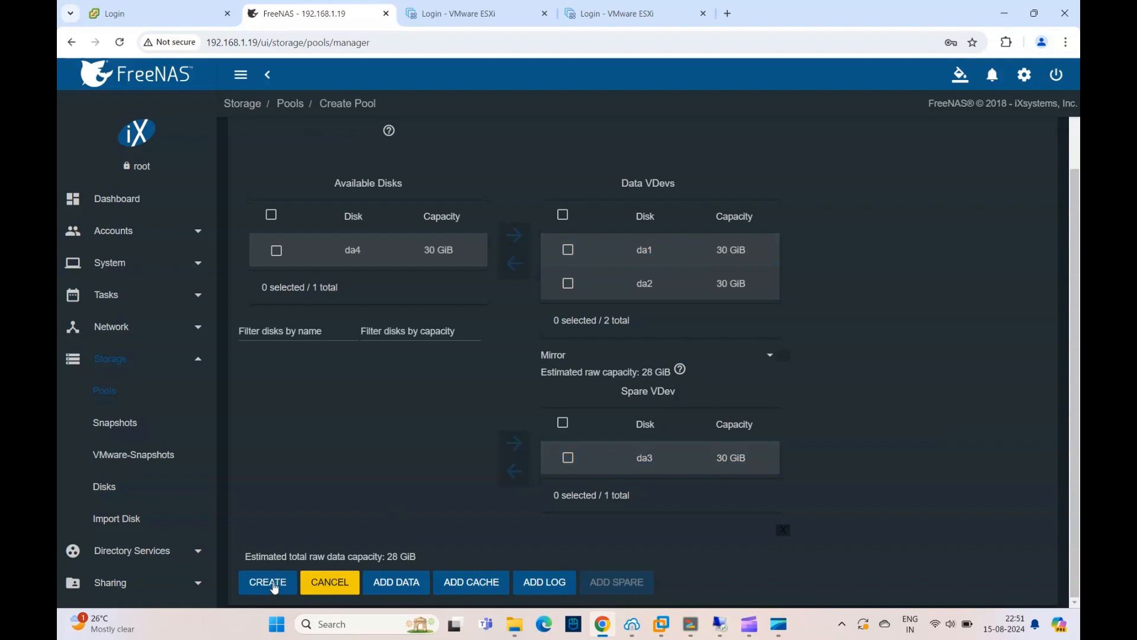
- Create the Mirror pool with the chosen data and spare disks, confirming that the contents of all added disks are erased
{"action": "scroll", "coordinate": [364, 410], "scroll_direction": "up", "scroll_amount": 3}
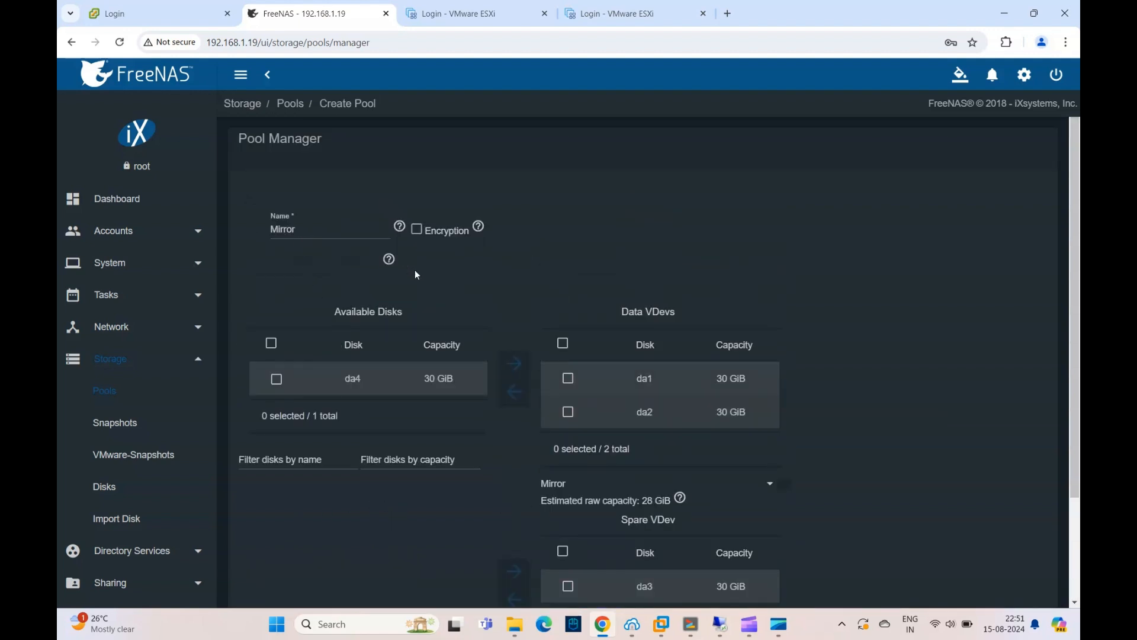
{"action": "scroll", "coordinate": [341, 513], "scroll_direction": "down", "scroll_amount": 3}
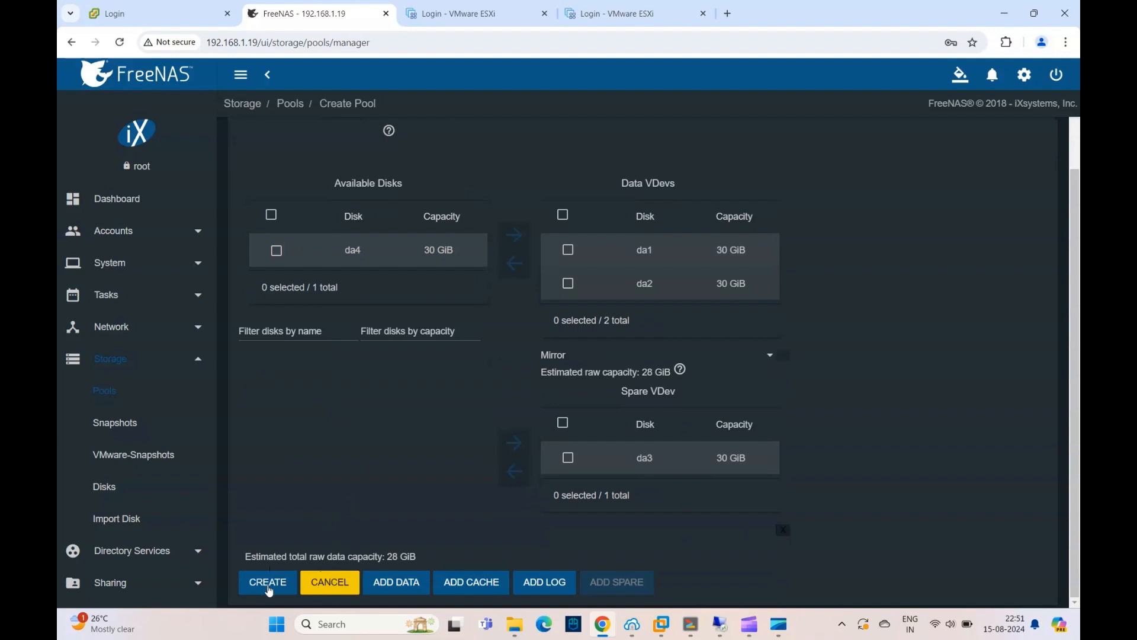
{"action": "left_click", "coordinate": [269, 583]}
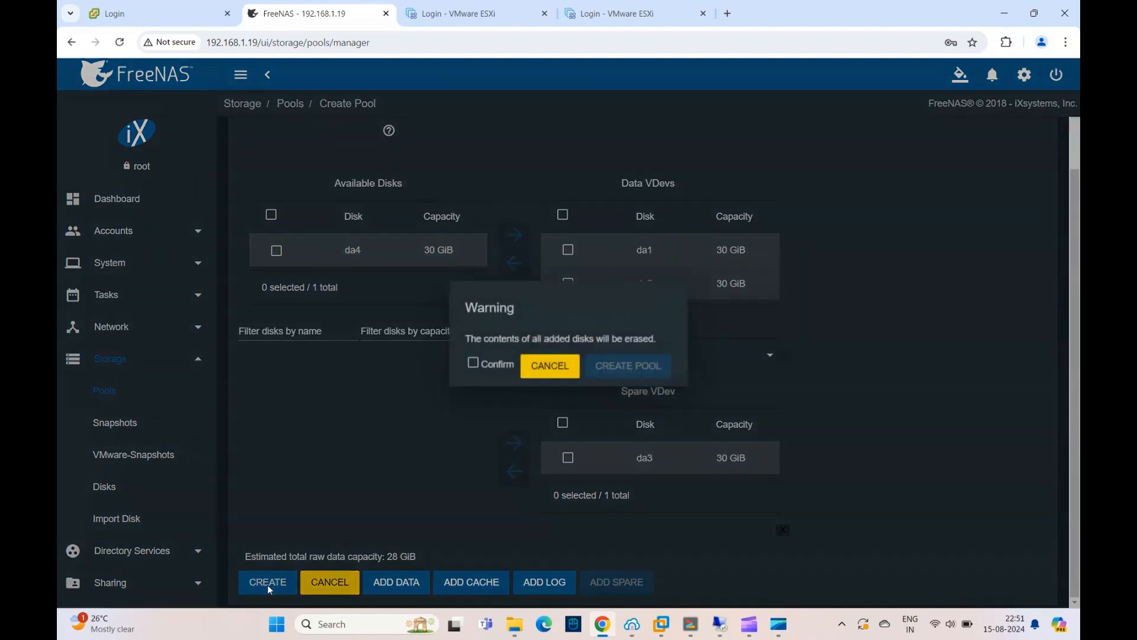
{"action": "left_click", "coordinate": [472, 364]}
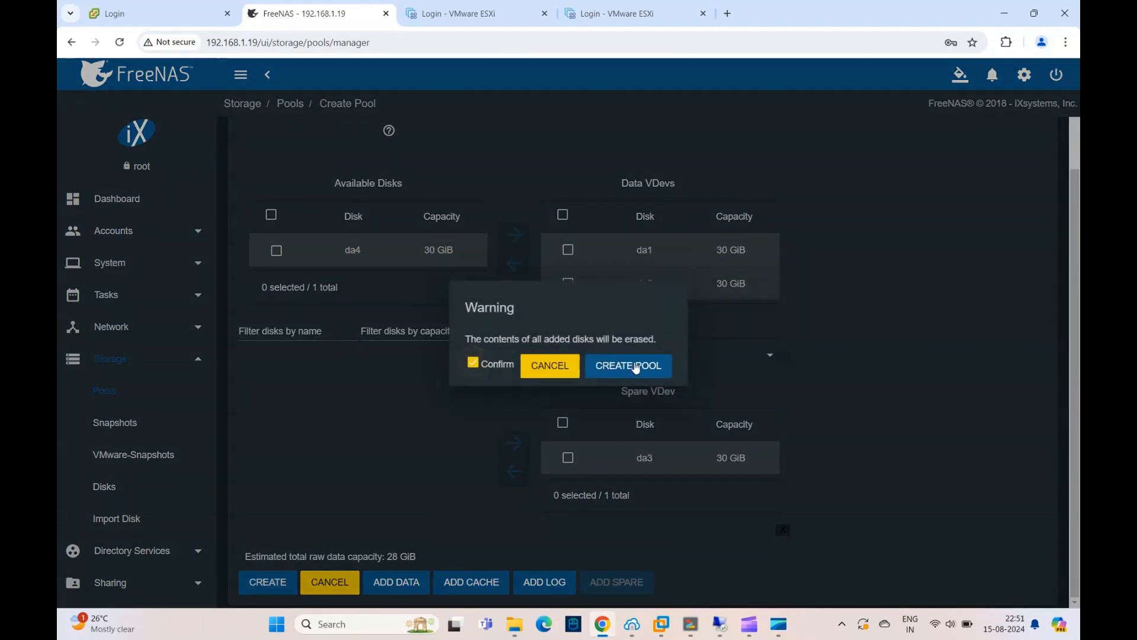
{"action": "left_click", "coordinate": [632, 366]}
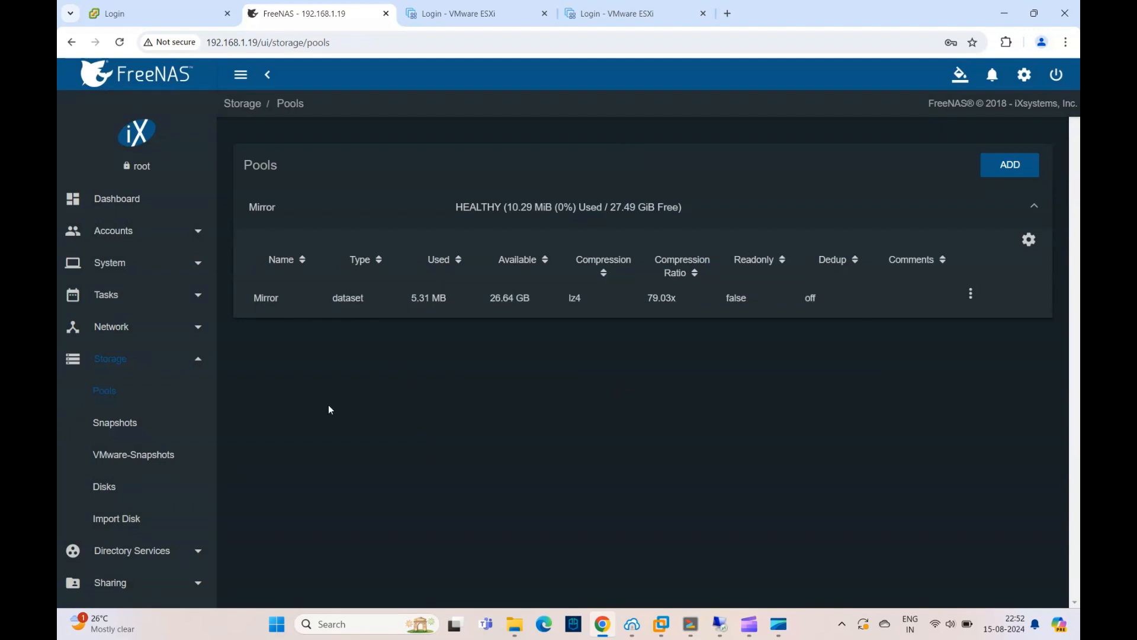
- Check which disks belong to the Mirror pool, using the storage disk list and the pool's status page
{"action": "left_click", "coordinate": [108, 489]}
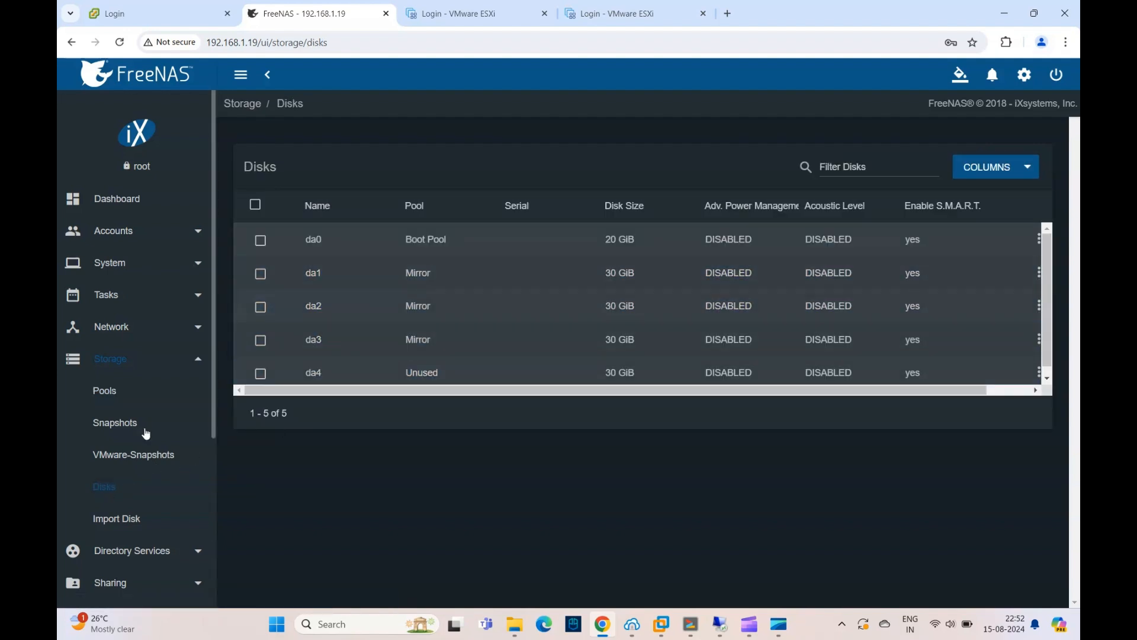
{"action": "scroll", "coordinate": [142, 432], "scroll_direction": "down", "scroll_amount": 3}
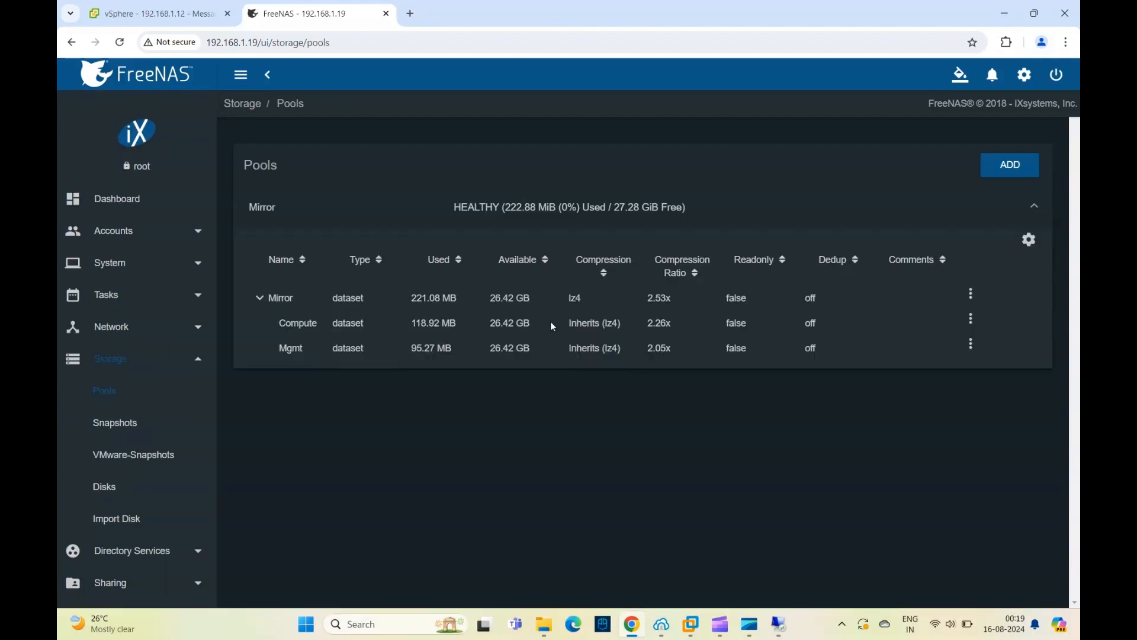
{"action": "left_click", "coordinate": [972, 294]}
{"action": "left_click", "coordinate": [1031, 242]}
{"action": "left_click", "coordinate": [1032, 243]}
{"action": "left_click", "coordinate": [983, 303]}
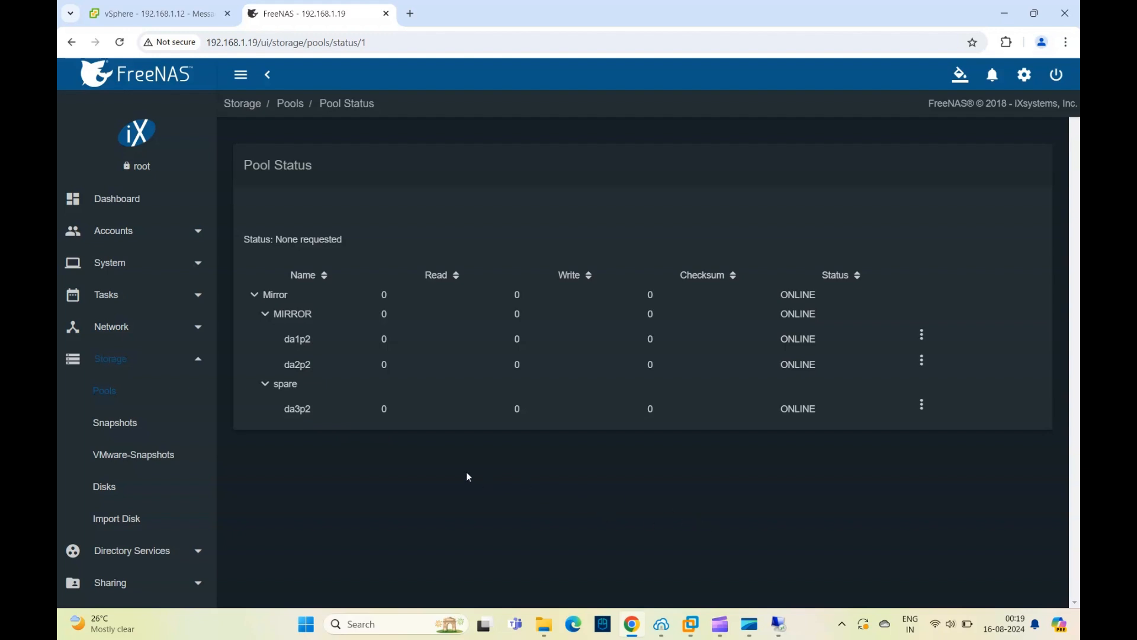
{"action": "left_click", "coordinate": [126, 492]}
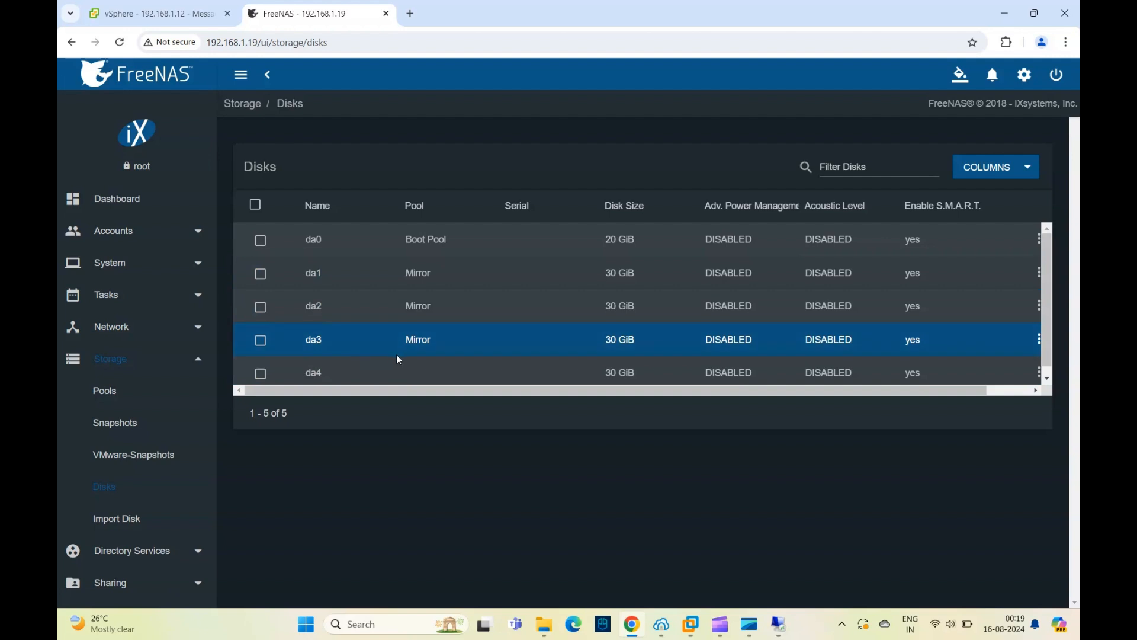
{"action": "scroll", "coordinate": [397, 356], "scroll_direction": "down", "scroll_amount": 1}
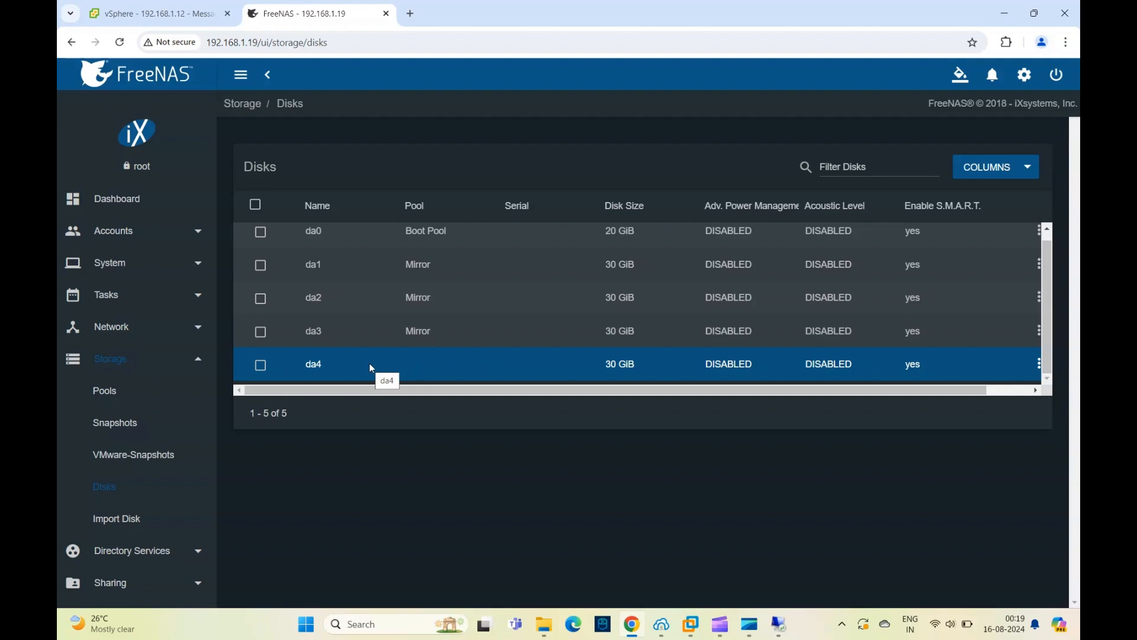
- Switch to VMware Workstation and open the settings of the FreeNAS-1 virtual machine
{"action": "mouse_move", "coordinate": [691, 625]}
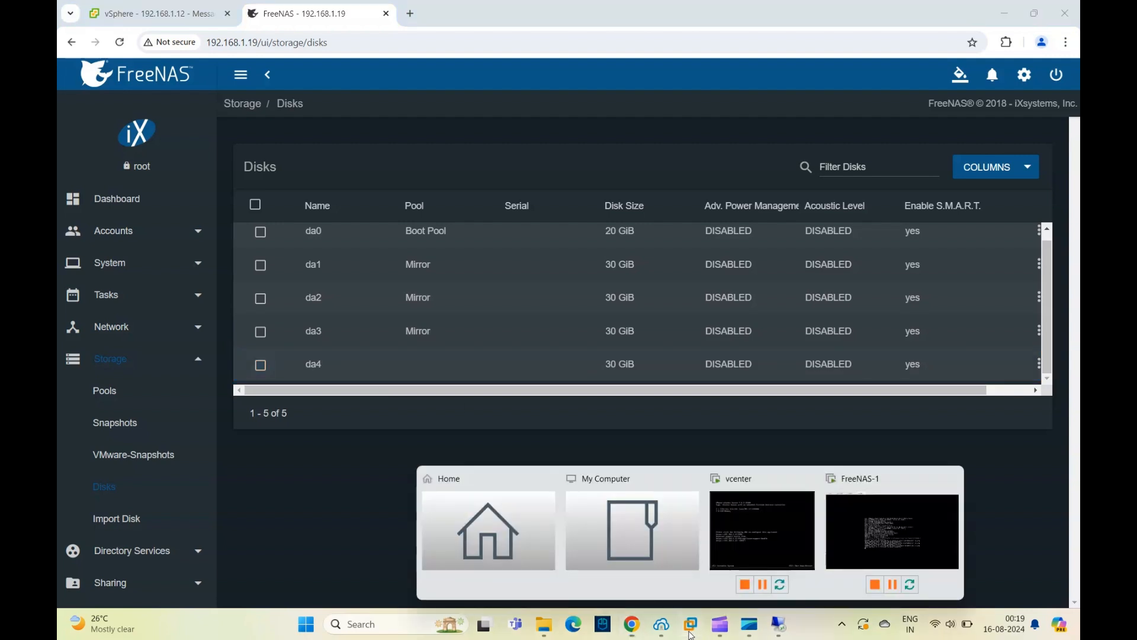
{"action": "left_click", "coordinate": [872, 518]}
{"action": "right_click", "coordinate": [396, 59]}
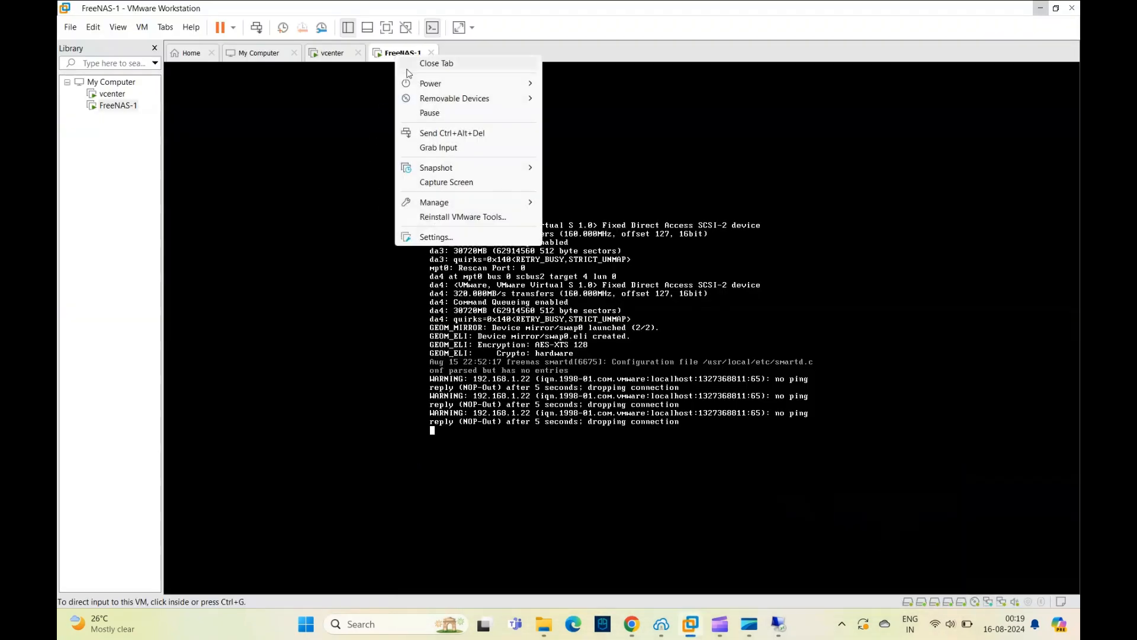
{"action": "left_click", "coordinate": [439, 240]}
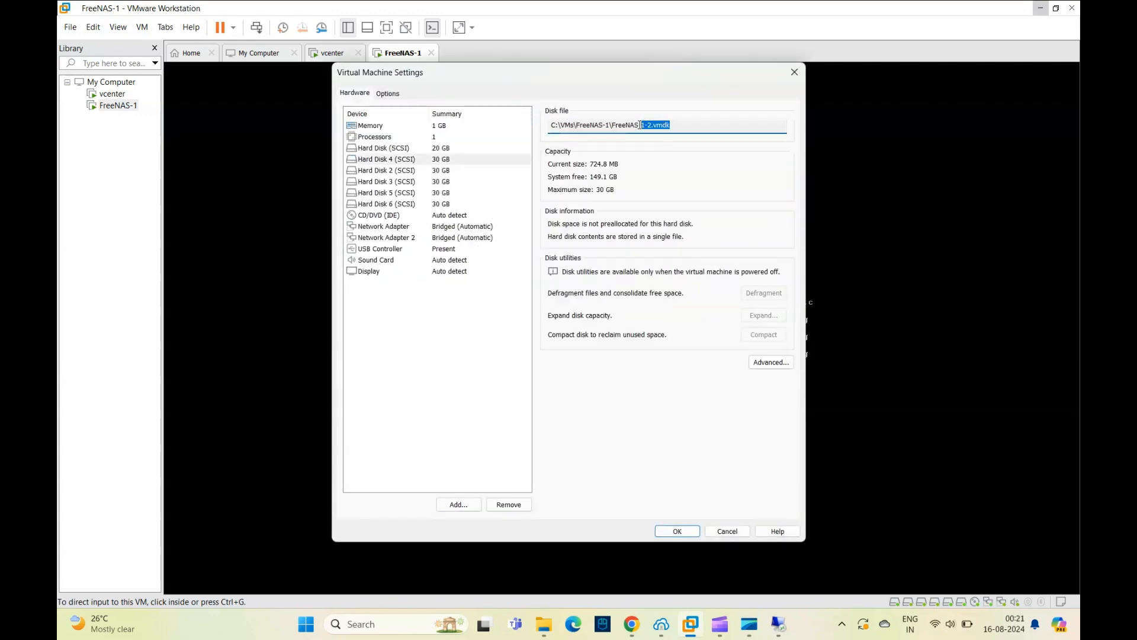
- Copy the folder path of Hard Disk 4's disk file, open C:\VMs\FreeNAS-1 through Run, and look through its files
{"action": "left_click_drag", "start_coordinate": [643, 125], "coordinate": [619, 126]}
{"action": "left_click", "coordinate": [610, 125]}
{"action": "left_click_drag", "start_coordinate": [613, 126], "coordinate": [526, 125]}
{"action": "key", "text": "ctrl+c"}
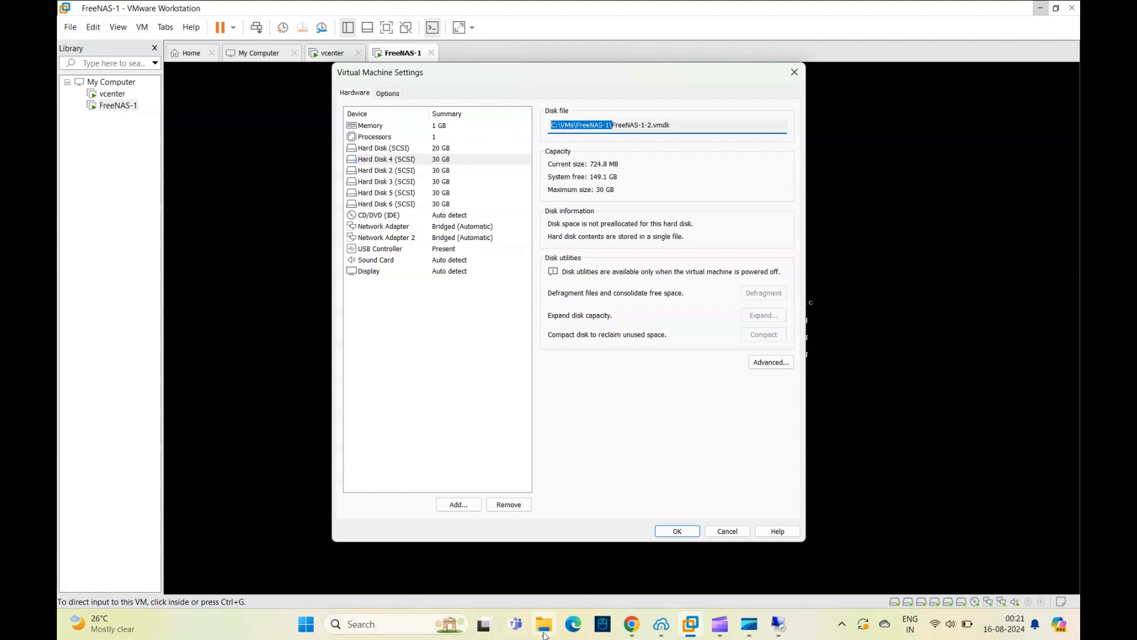
{"action": "right_click", "coordinate": [302, 627]}
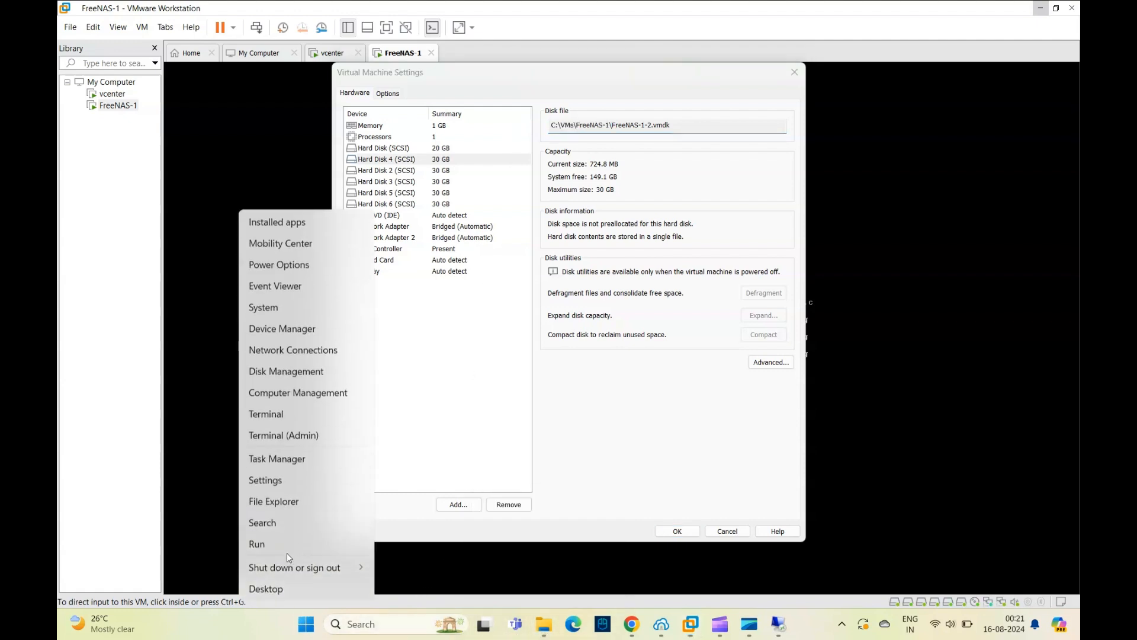
{"action": "left_click", "coordinate": [255, 540]}
{"action": "key", "text": "ctrl+v"}
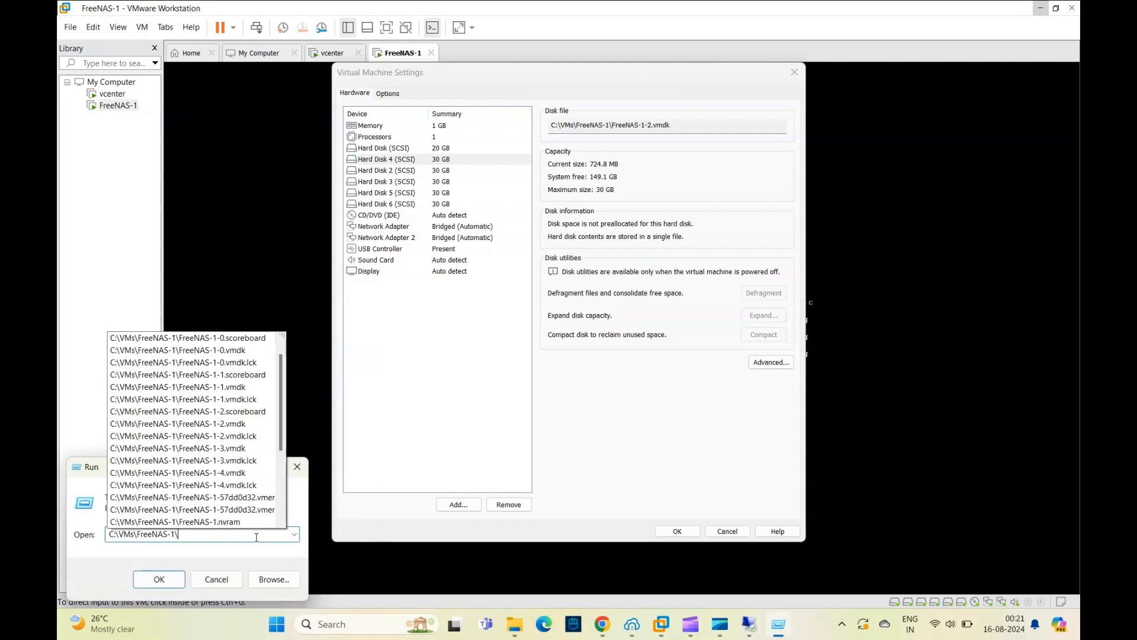
{"action": "left_click", "coordinate": [160, 580]}
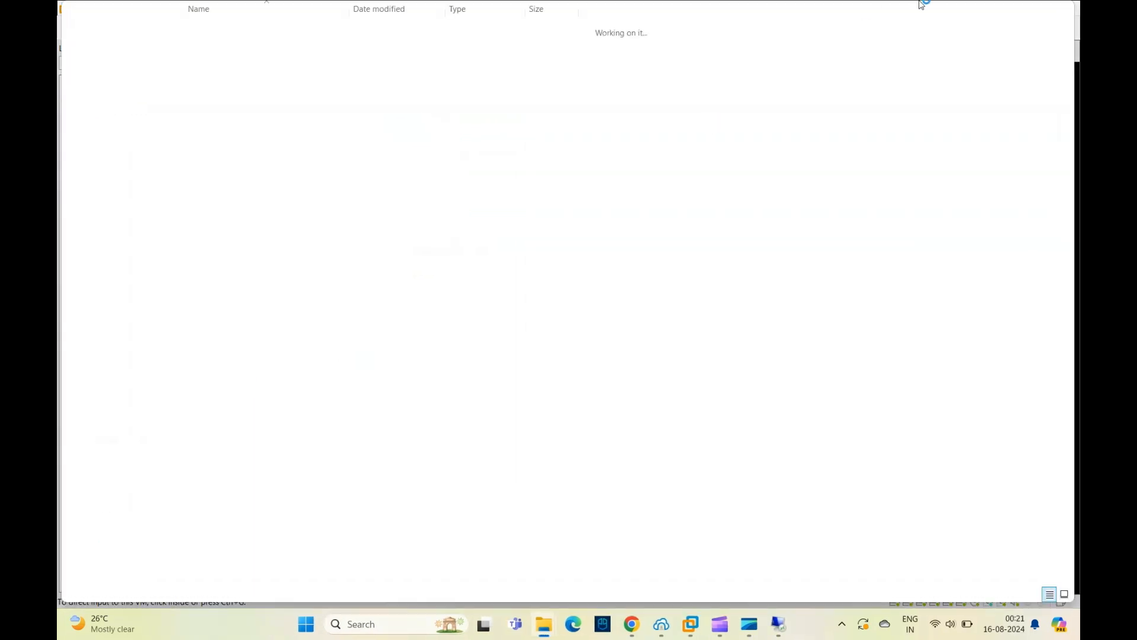
{"action": "scroll", "coordinate": [343, 438], "scroll_direction": "down", "scroll_amount": 1}
{"action": "scroll", "coordinate": [336, 444], "scroll_direction": "up", "scroll_amount": 1}
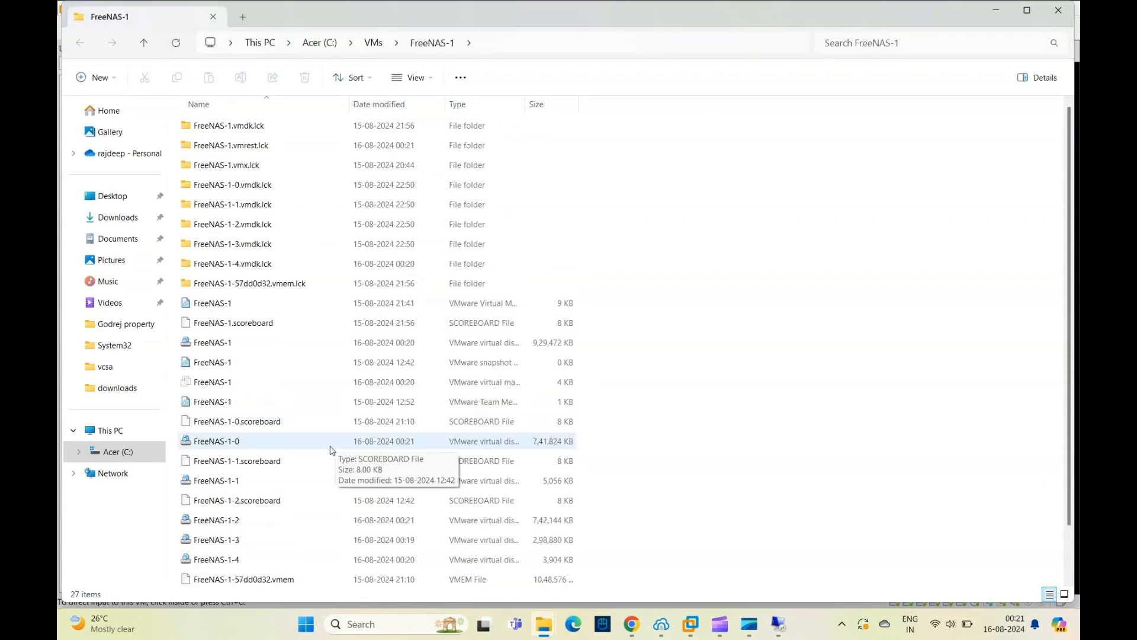
{"action": "scroll", "coordinate": [330, 451], "scroll_direction": "down", "scroll_amount": 1}
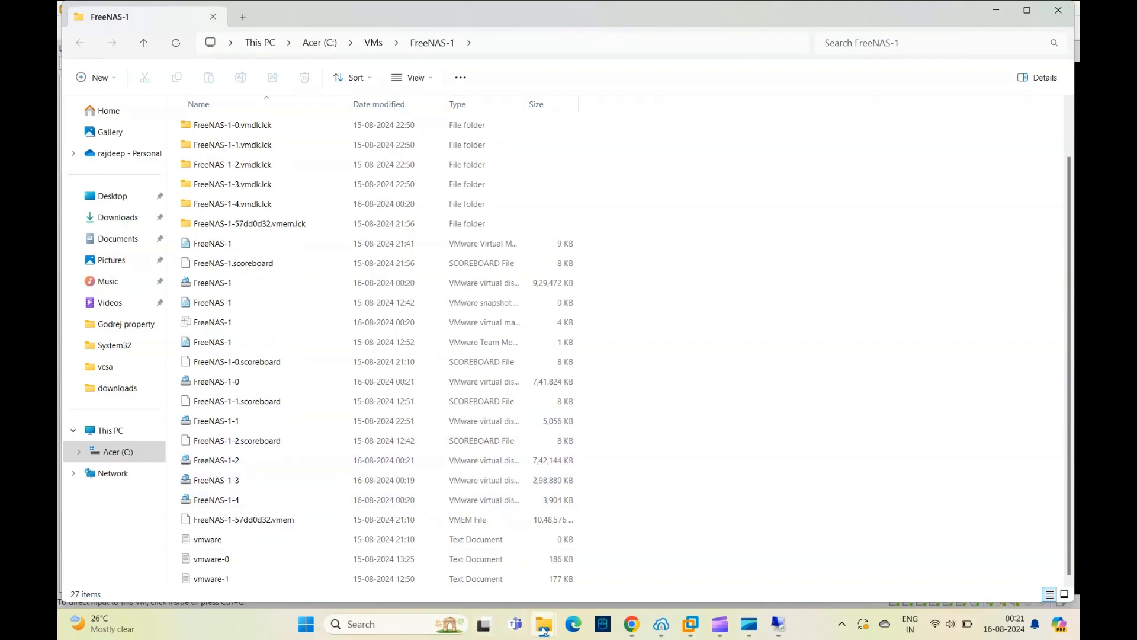
{"action": "left_click", "coordinate": [996, 10]}
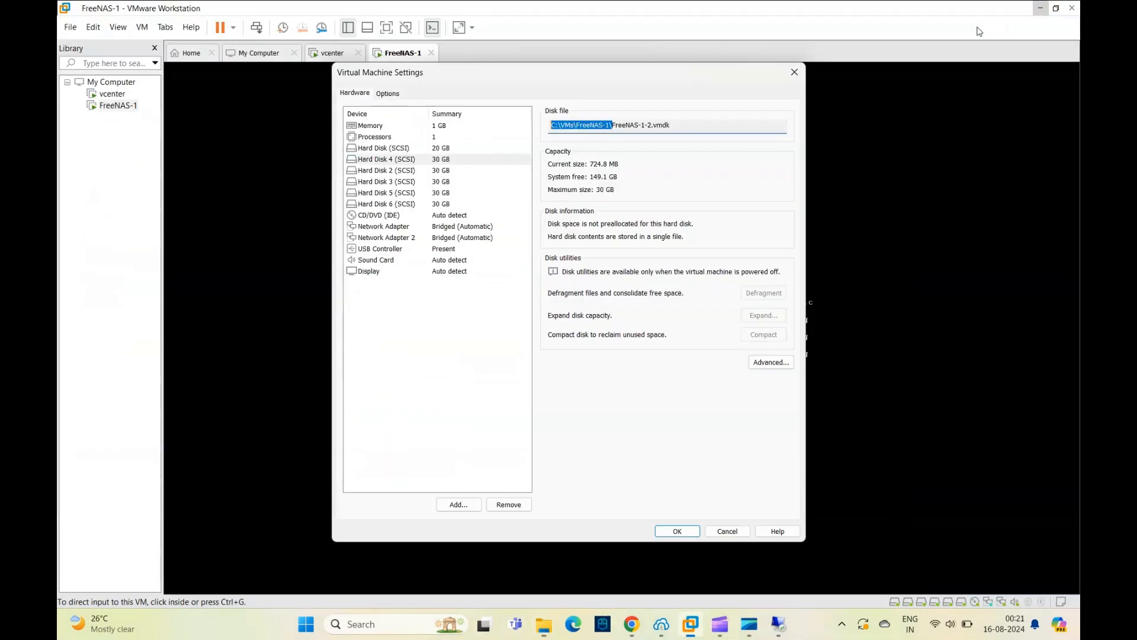
- Locate Hard Disk 4's disk file, FreeNAS-1-2.vmdk, in the FreeNAS-1 folder in File Explorer
{"action": "left_click", "coordinate": [652, 125]}
{"action": "left_click_drag", "start_coordinate": [701, 124], "coordinate": [611, 125]}
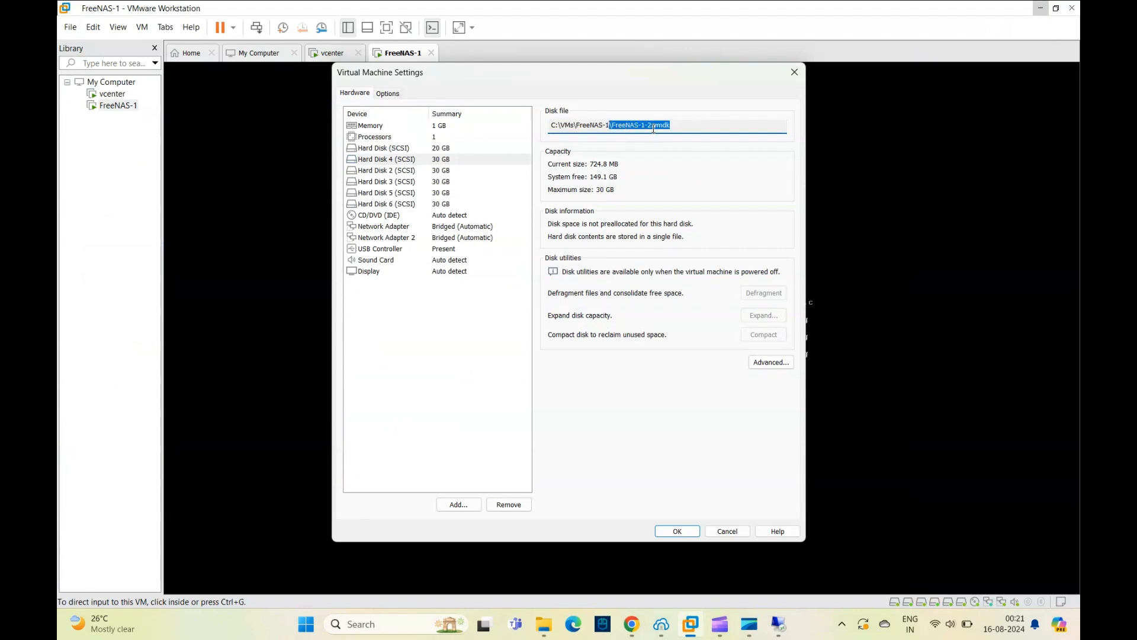
{"action": "left_click", "coordinate": [544, 624]}
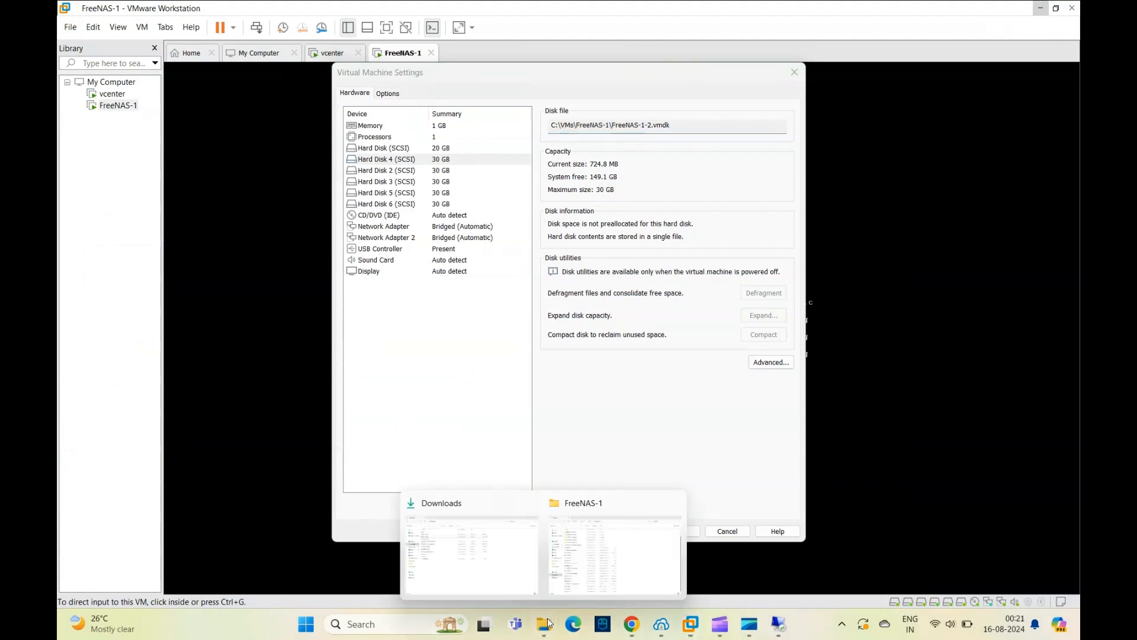
{"action": "left_click", "coordinate": [594, 547]}
{"action": "scroll", "coordinate": [275, 472], "scroll_direction": "up", "scroll_amount": 1}
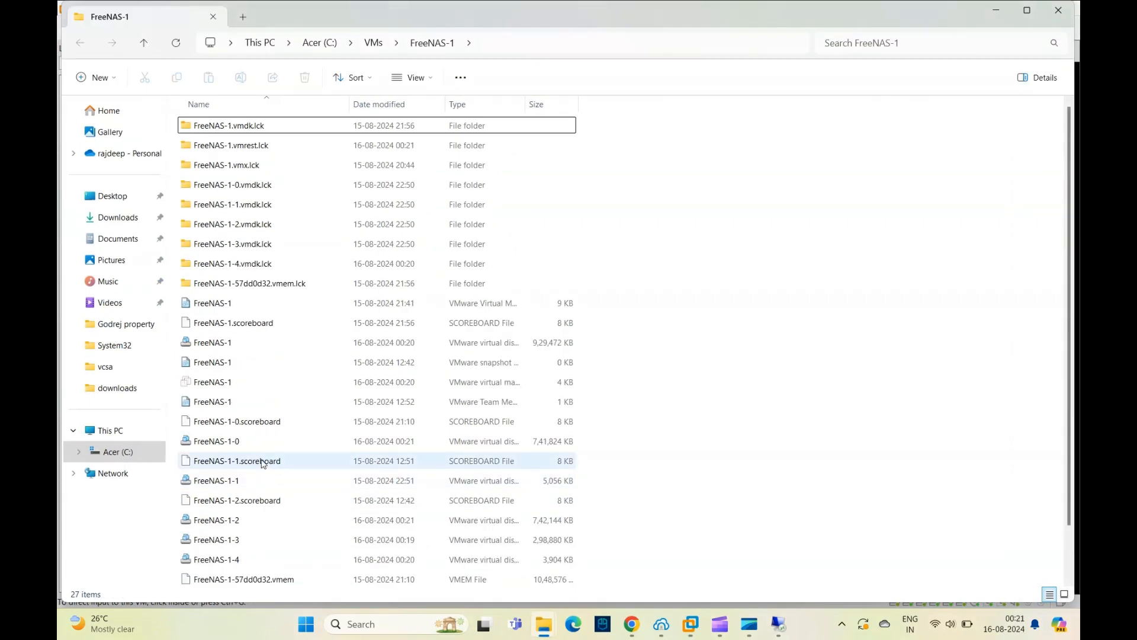
{"action": "left_click", "coordinate": [240, 525]}
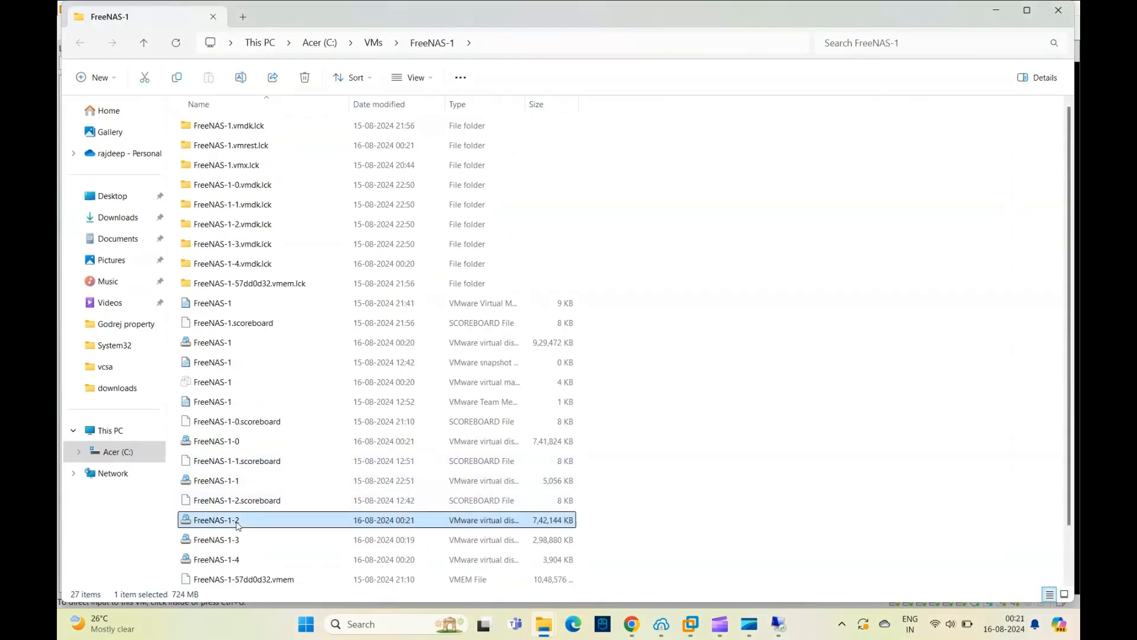
{"action": "scroll", "coordinate": [339, 504], "scroll_direction": "down", "scroll_amount": 1}
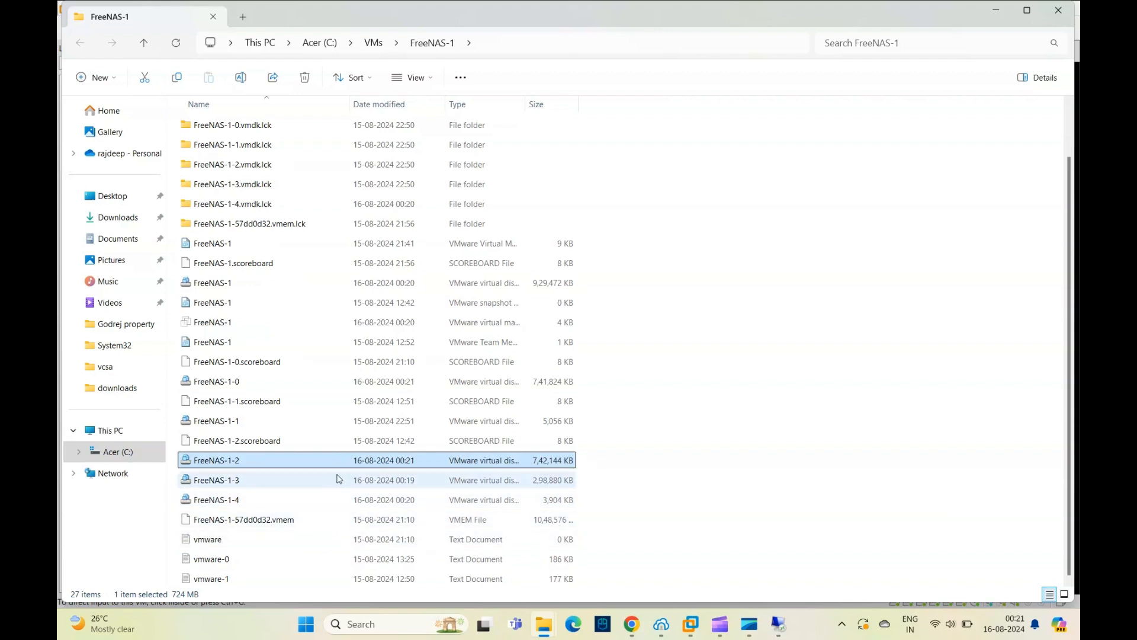
- Look up Hard Disk 2's disk file in the virtual machine settings and locate FreeNAS-1-0 in the FreeNAS-1 folder
{"action": "left_click", "coordinate": [691, 626]}
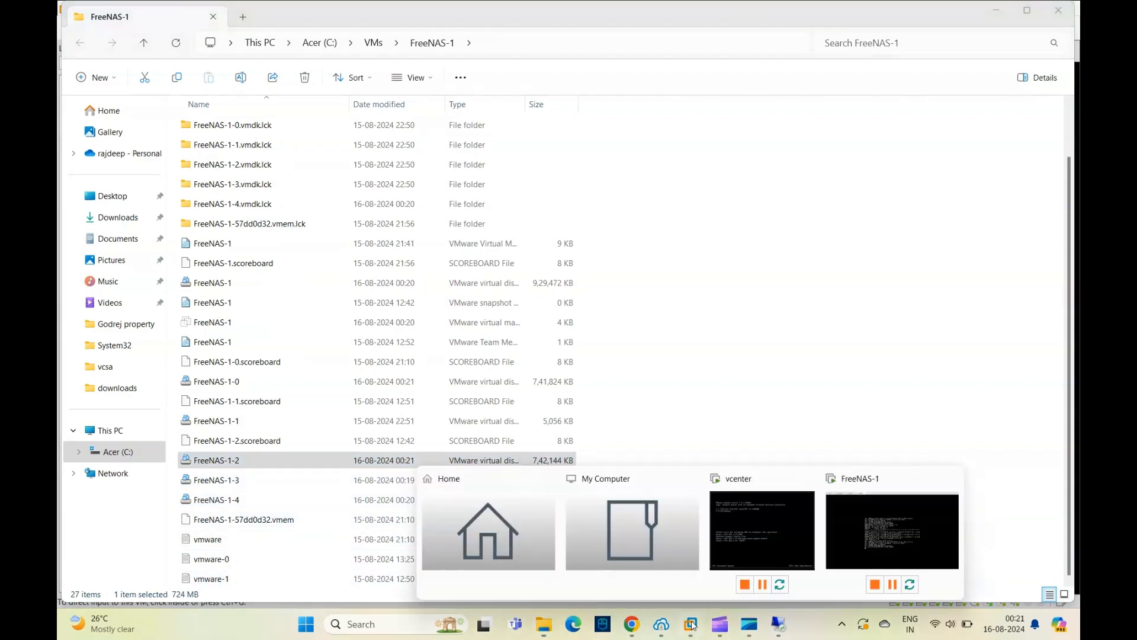
{"action": "left_click", "coordinate": [887, 543]}
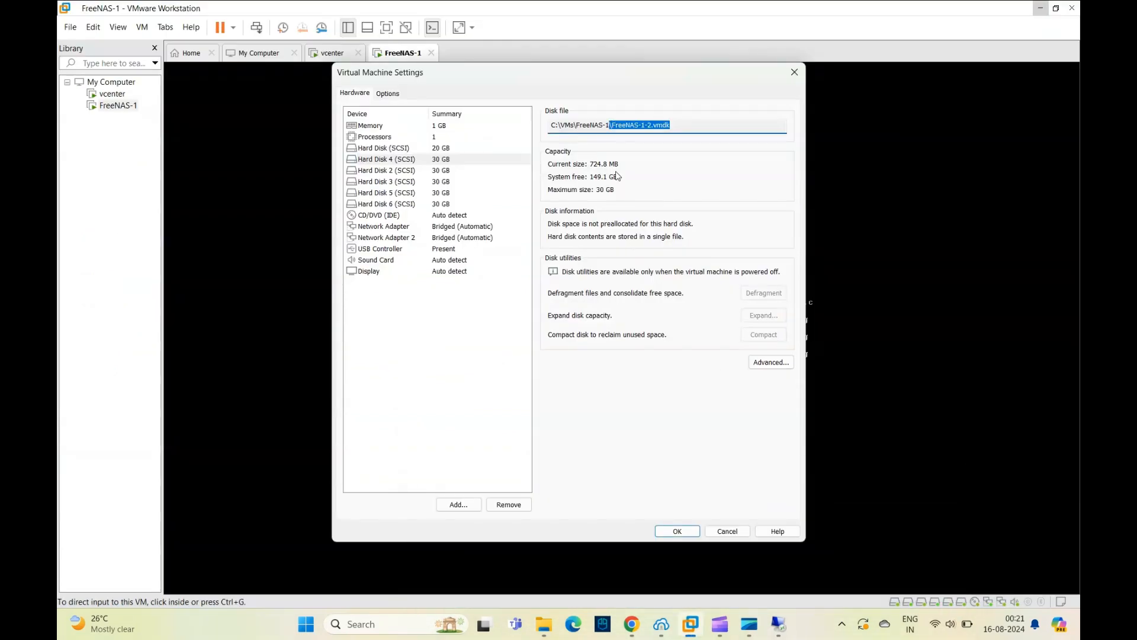
{"action": "left_click", "coordinate": [425, 171]}
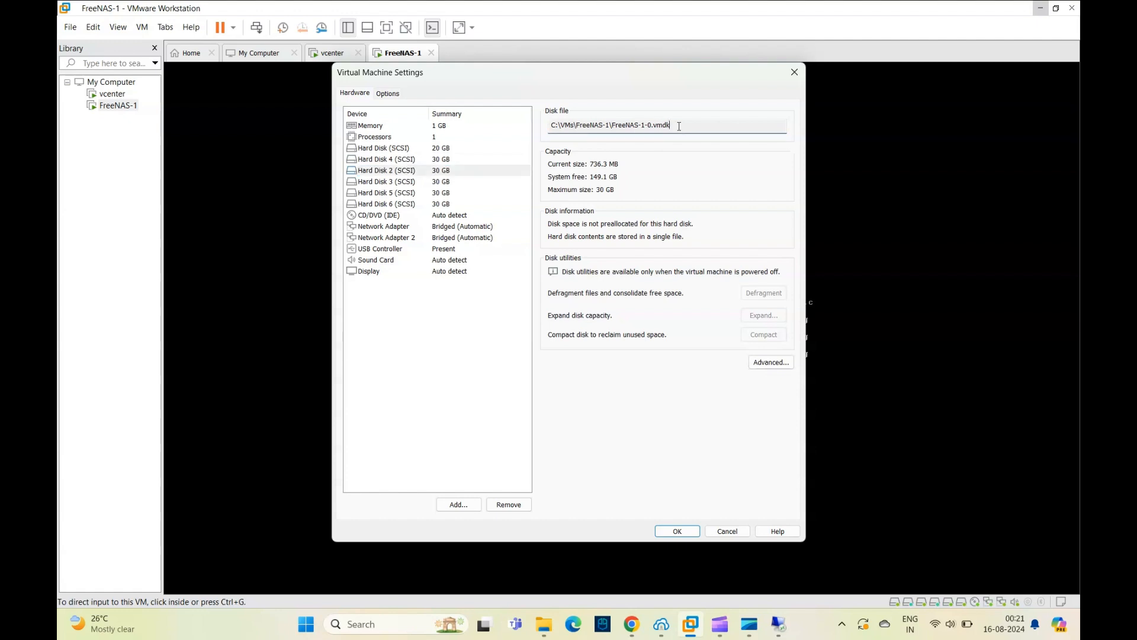
{"action": "double_click", "coordinate": [631, 127]}
{"action": "mouse_move", "coordinate": [548, 632]}
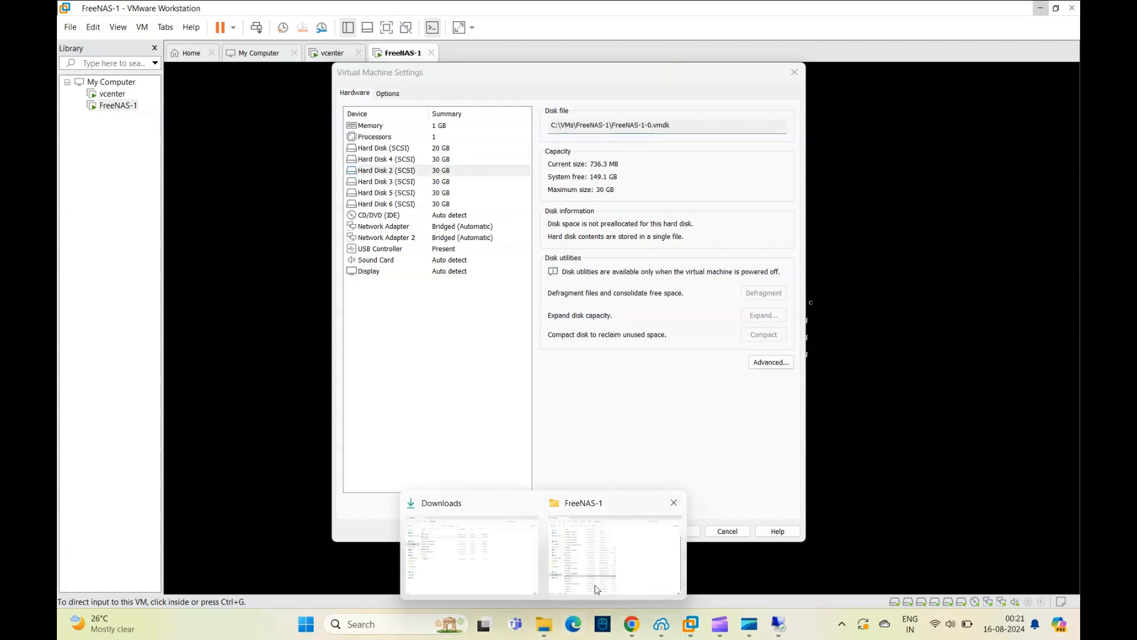
{"action": "left_click", "coordinate": [622, 564]}
{"action": "left_click", "coordinate": [227, 386]}
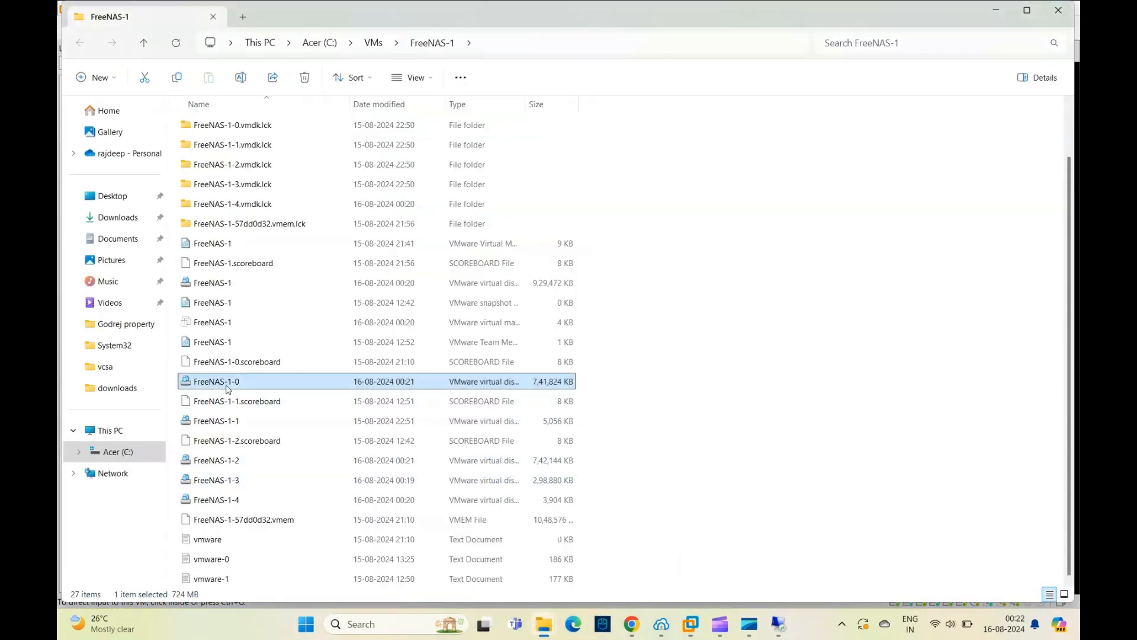
- Switch to VMware Workstation and remove Hard Disk 2 from the FreeNAS-1 virtual machine, applying the change
{"action": "mouse_move", "coordinate": [693, 627]}
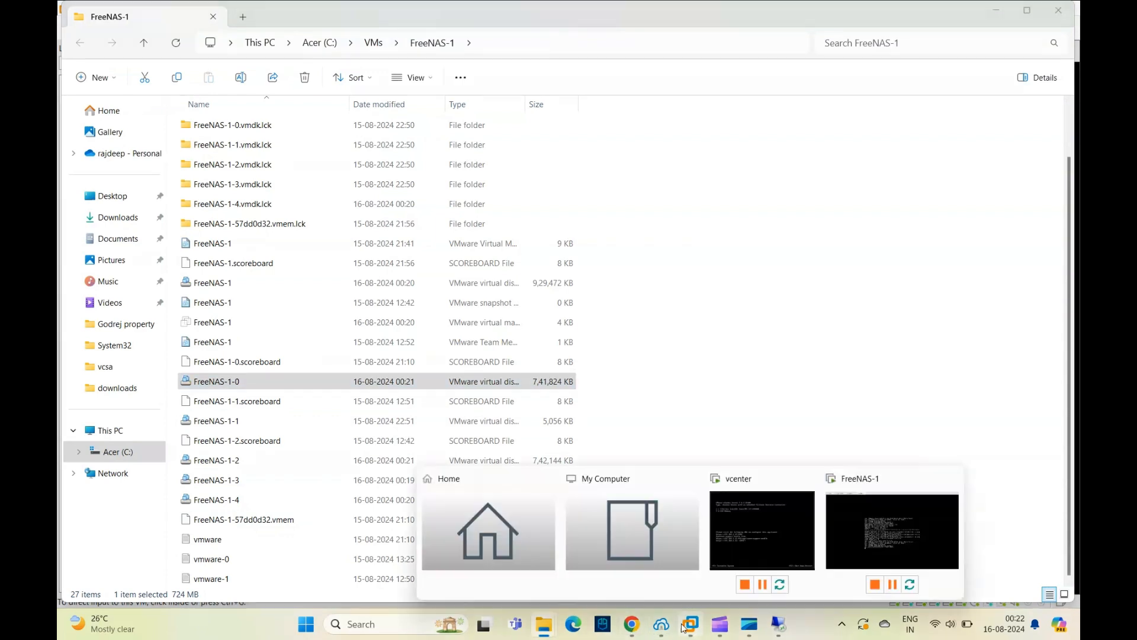
{"action": "left_click", "coordinate": [845, 525]}
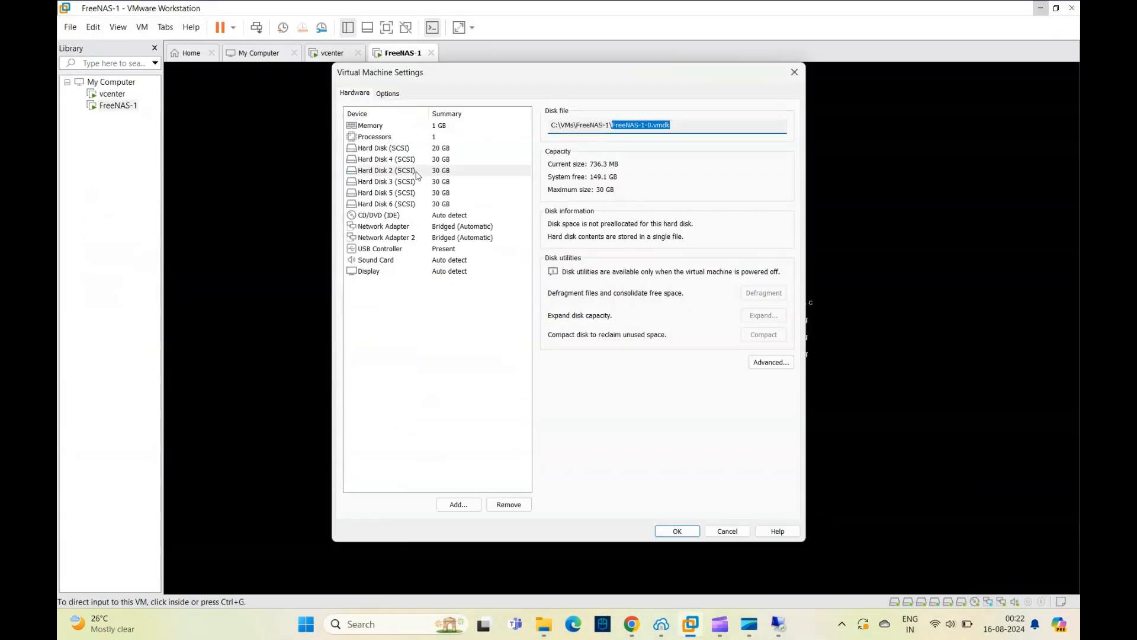
{"action": "left_click", "coordinate": [383, 173]}
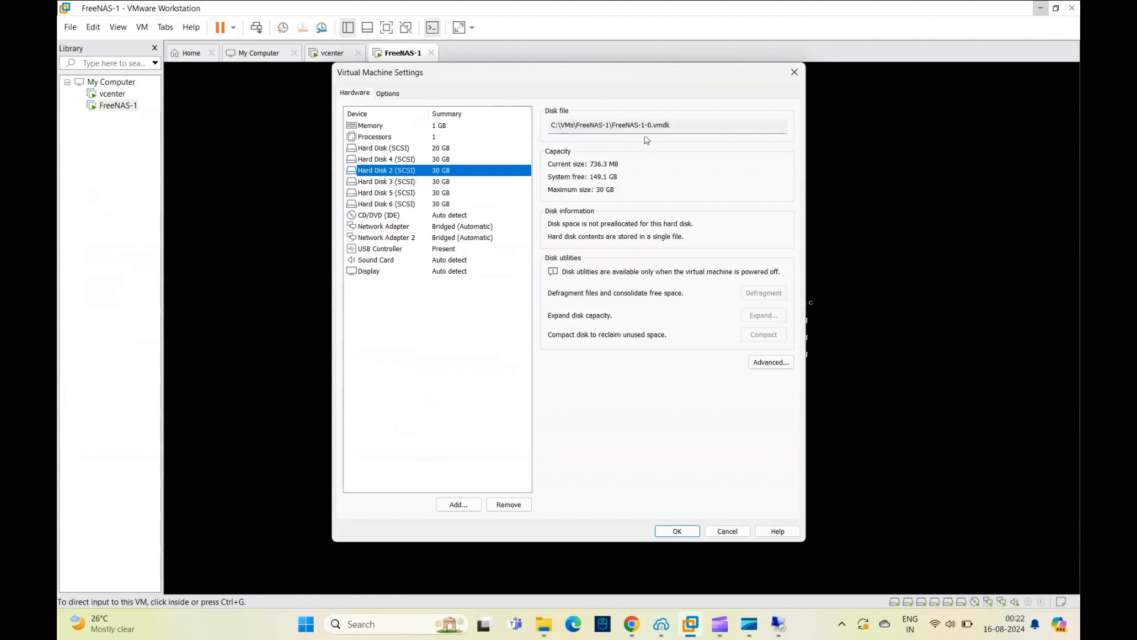
{"action": "left_click", "coordinate": [509, 504]}
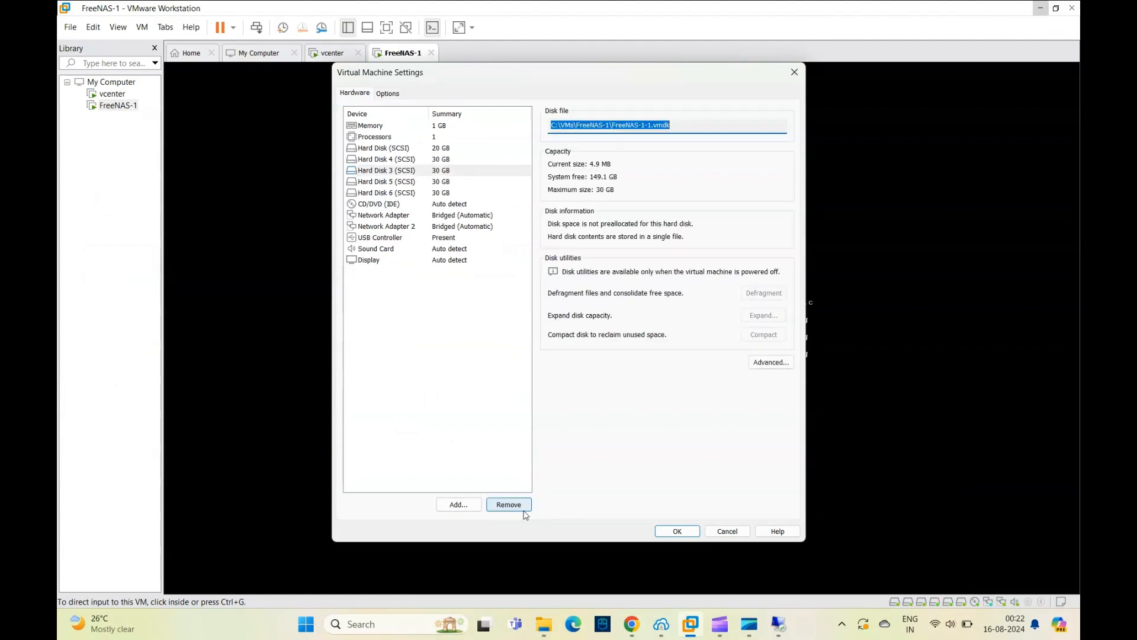
{"action": "left_click", "coordinate": [677, 531]}
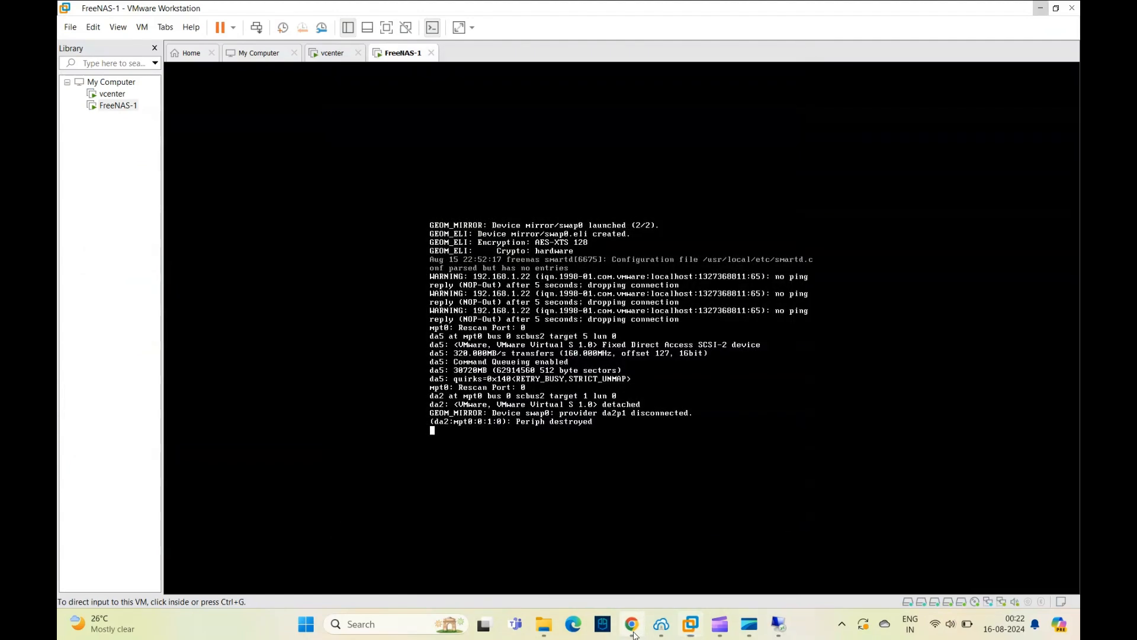
- Switch to the FreeNAS web interface in Chrome and check the status of the Mirror pool and its disks
{"action": "left_click", "coordinate": [632, 624]}
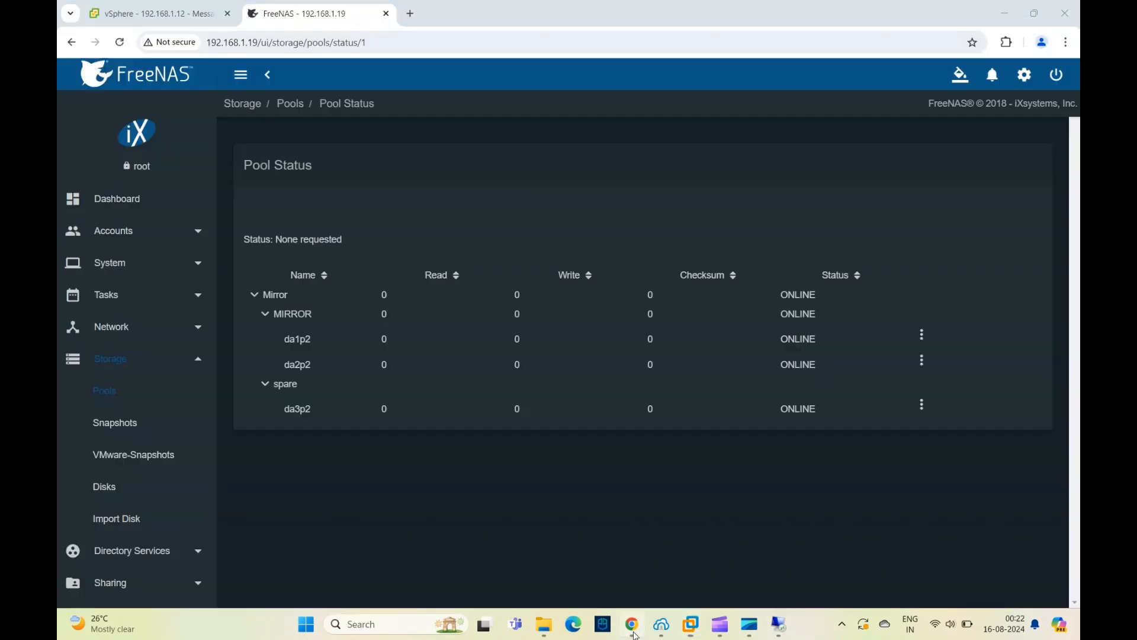
{"action": "left_click", "coordinate": [289, 106]}
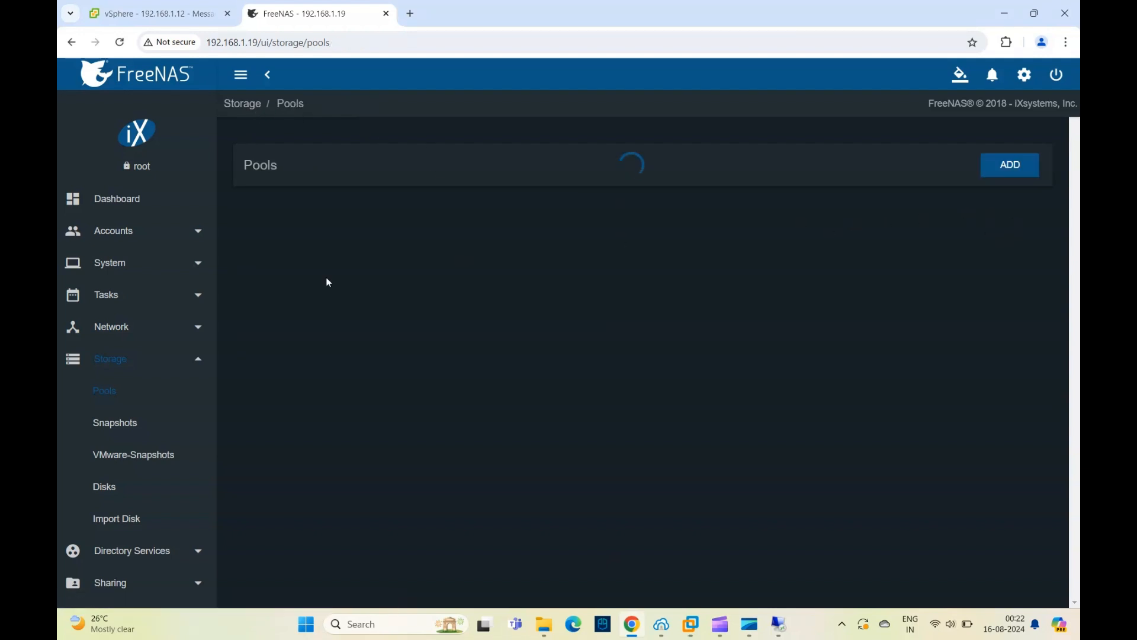
{"action": "left_click", "coordinate": [117, 367]}
{"action": "left_click", "coordinate": [115, 364]}
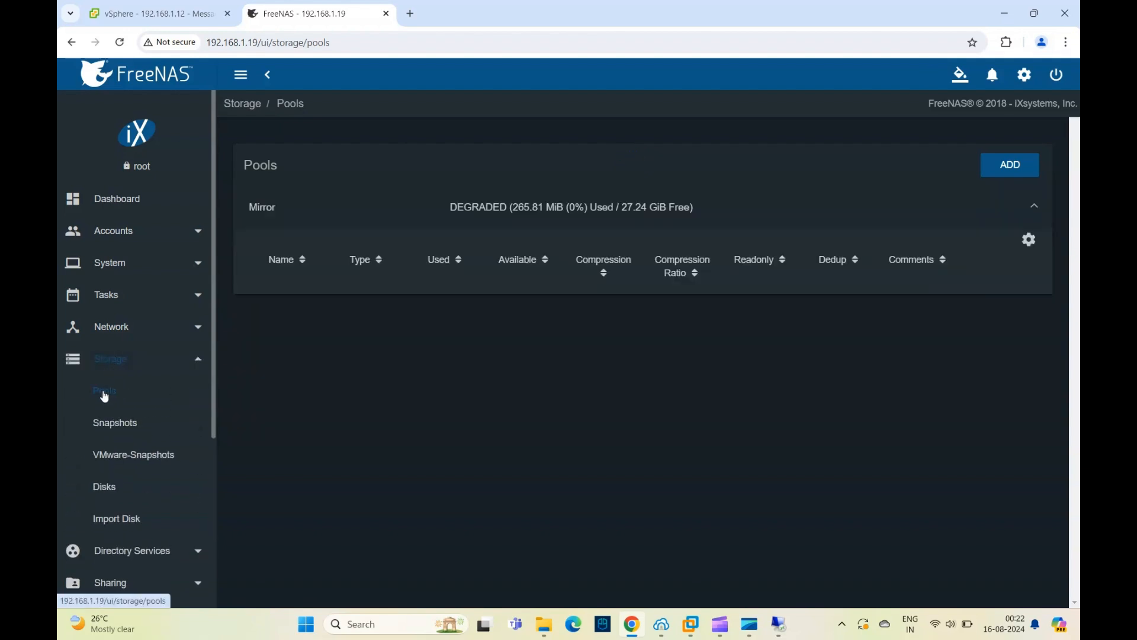
{"action": "left_click", "coordinate": [1033, 242]}
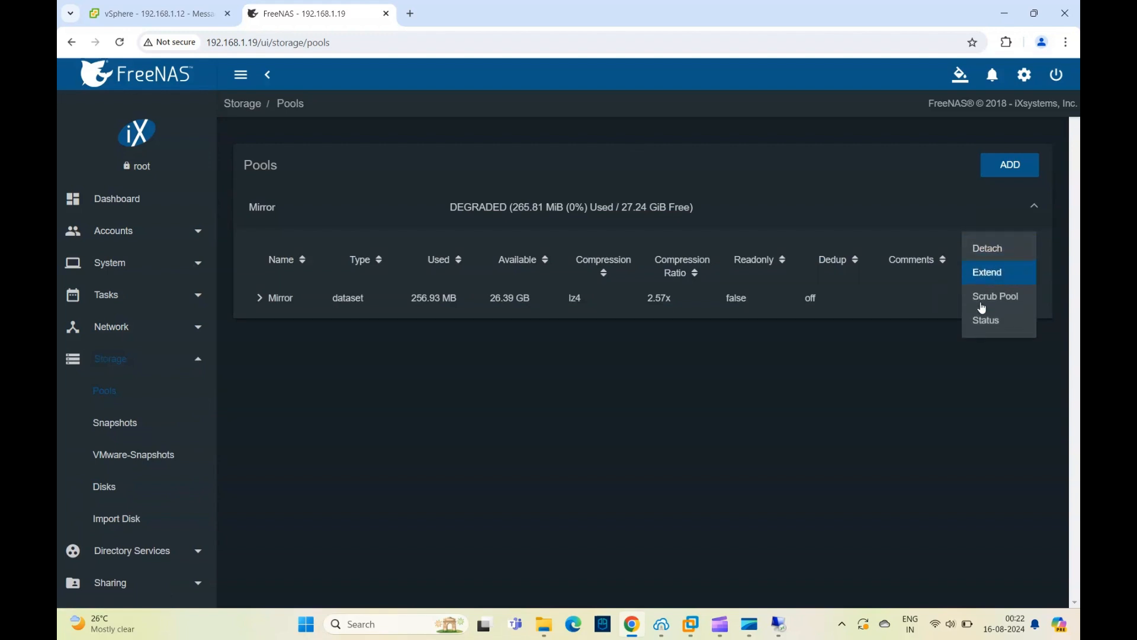
{"action": "left_click", "coordinate": [980, 322]}
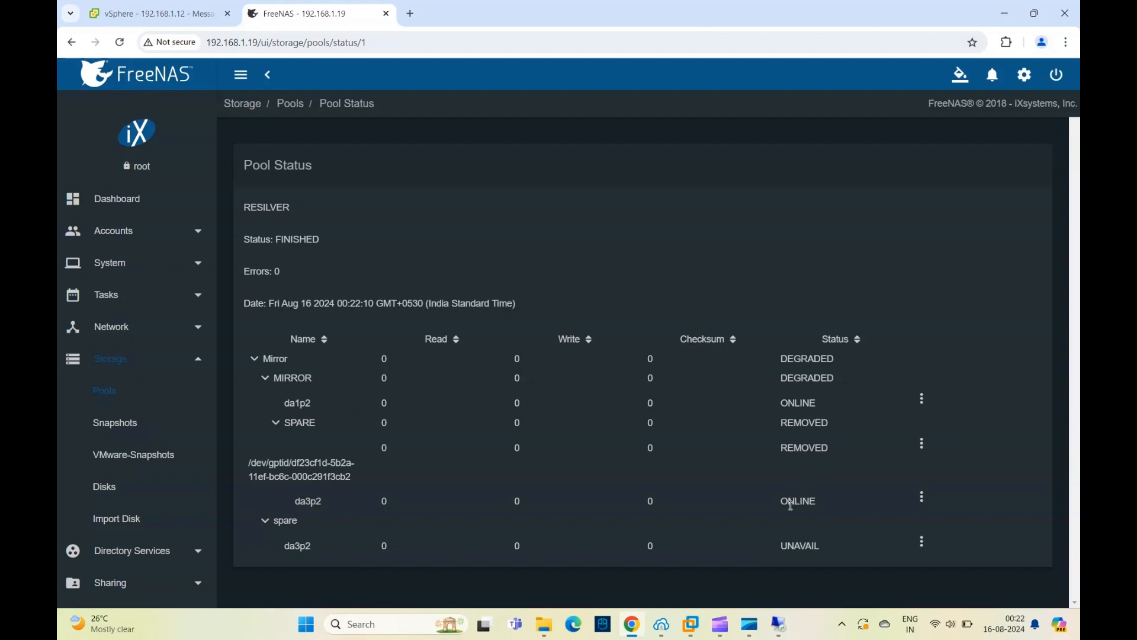
- In the vSphere Client, browse the files of the DS1, NAS-NFS and NAS-NFS1 datastores under PUN,IN
{"action": "left_click", "coordinate": [117, 15]}
{"action": "left_click", "coordinate": [125, 186]}
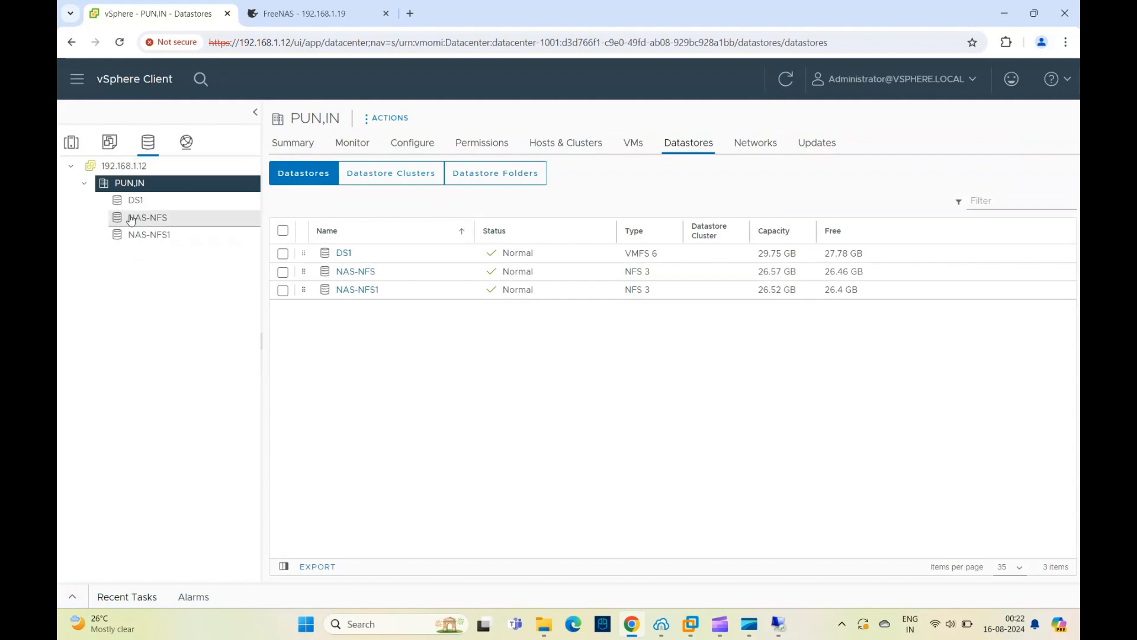
{"action": "left_click", "coordinate": [131, 200]}
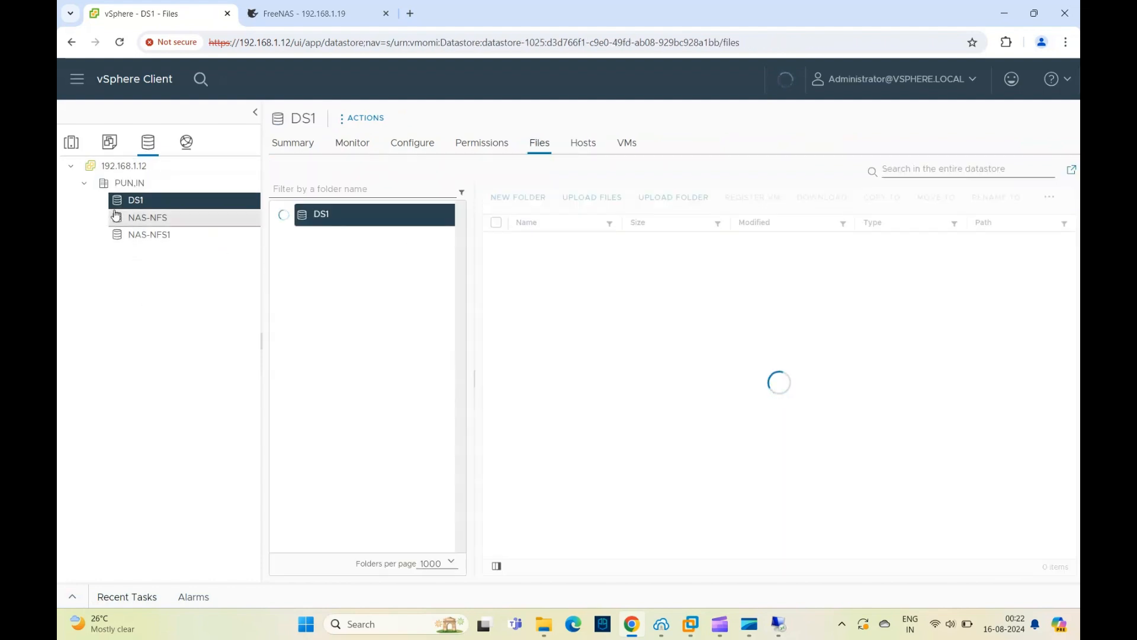
{"action": "left_click", "coordinate": [155, 221]}
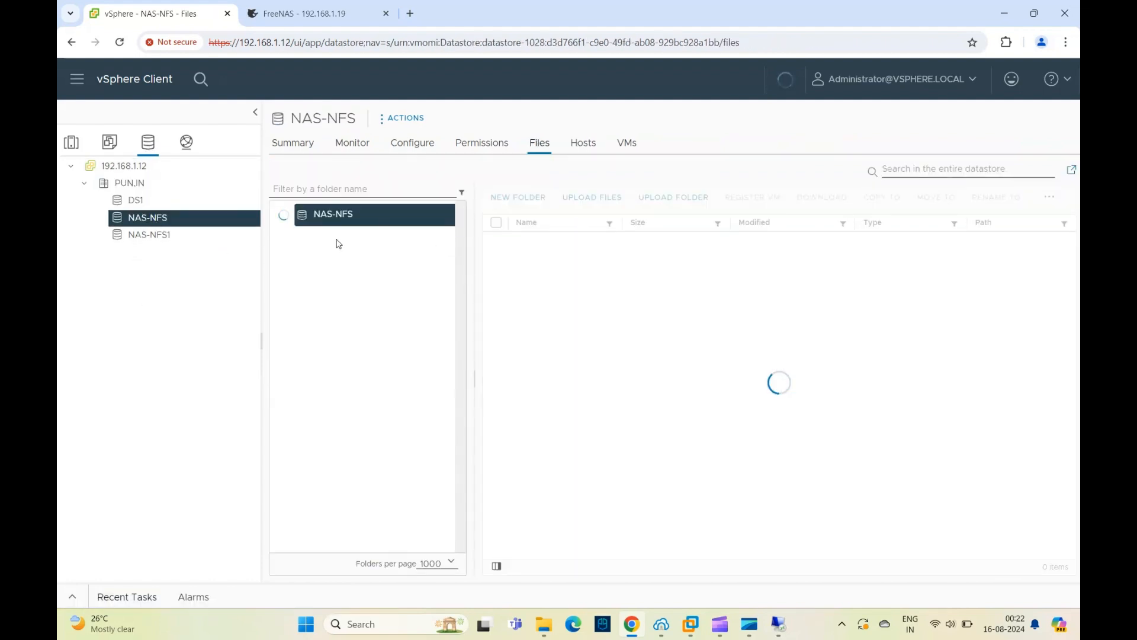
{"action": "left_click", "coordinate": [156, 237]}
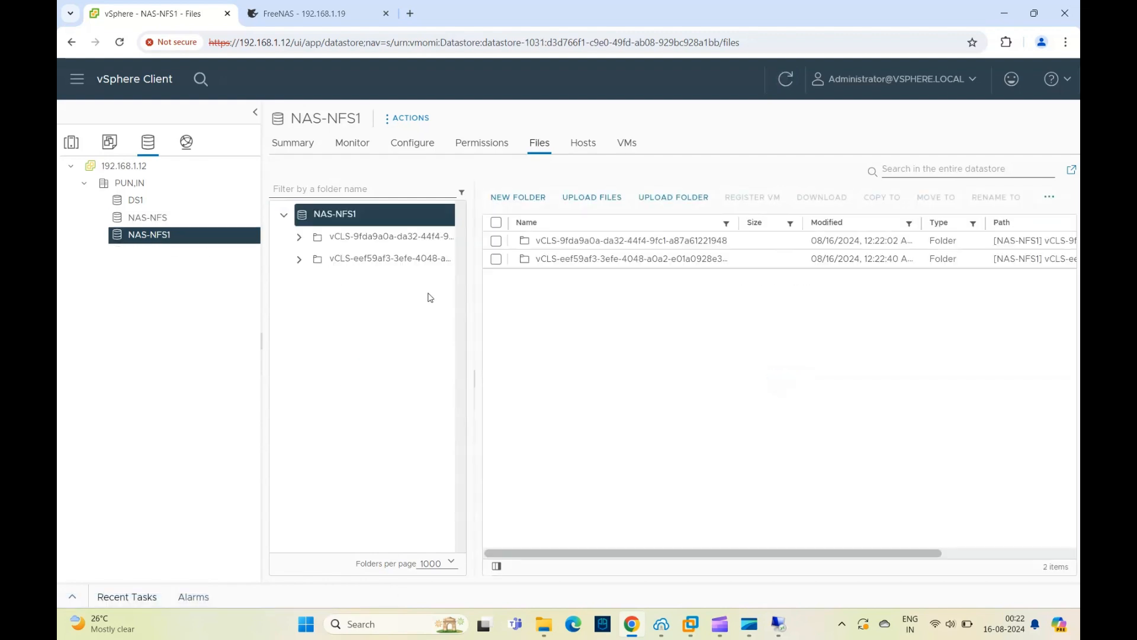
- Review the virtual machines on hosts 192.168.1.18 and 192.168.1.21 in the Mgmt cluster
{"action": "left_click", "coordinate": [71, 143]}
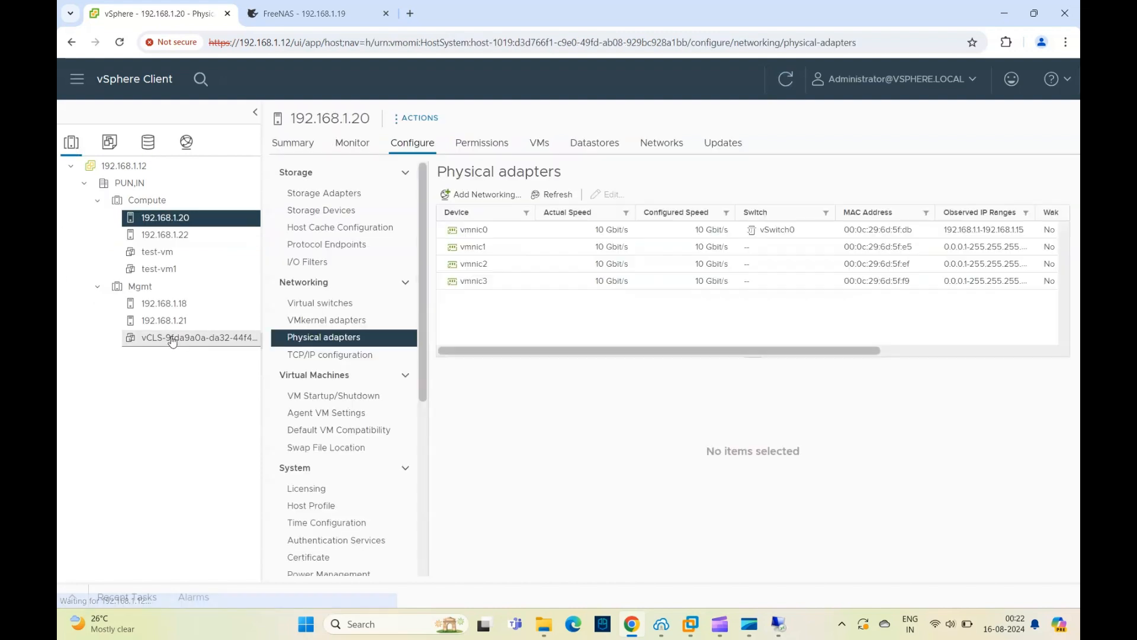
{"action": "left_click", "coordinate": [166, 305]}
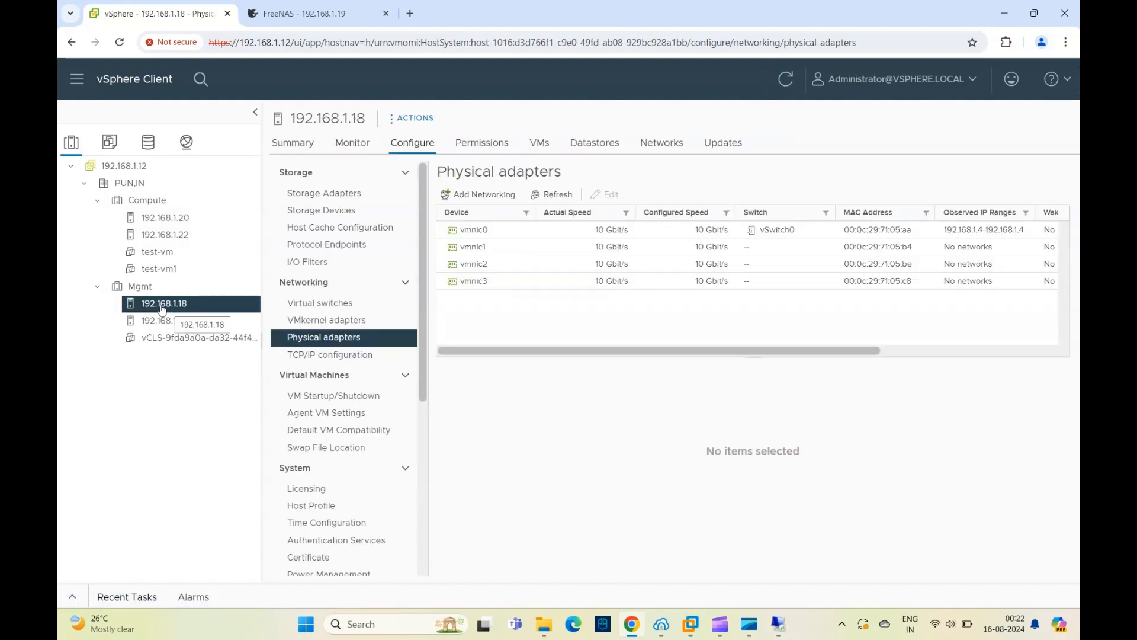
{"action": "left_click", "coordinate": [539, 143]}
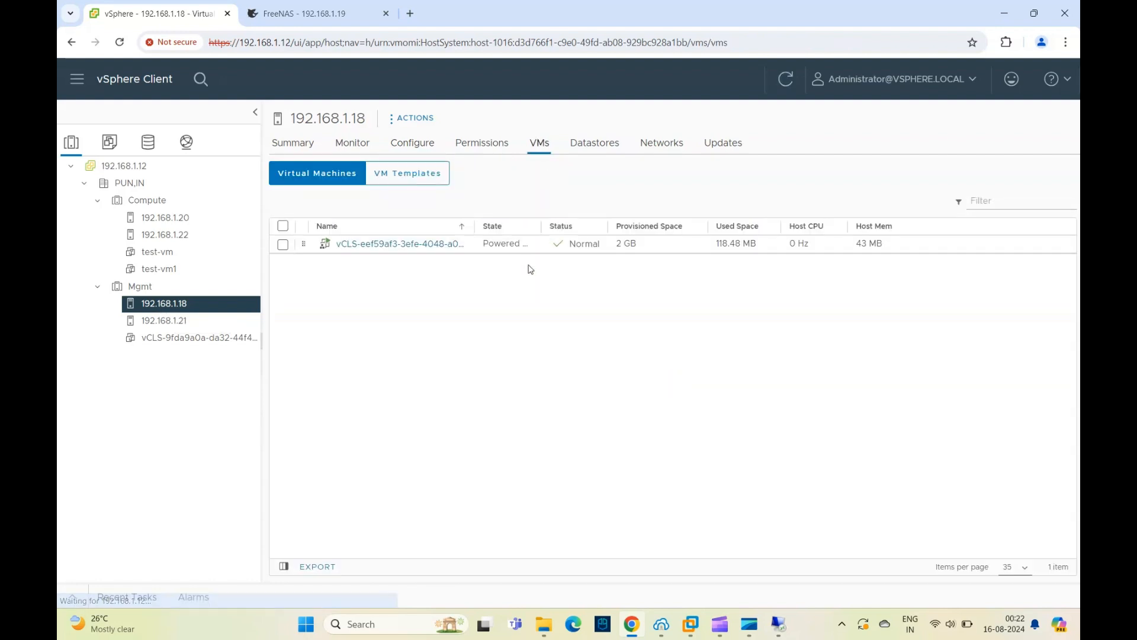
{"action": "left_click", "coordinate": [173, 320]}
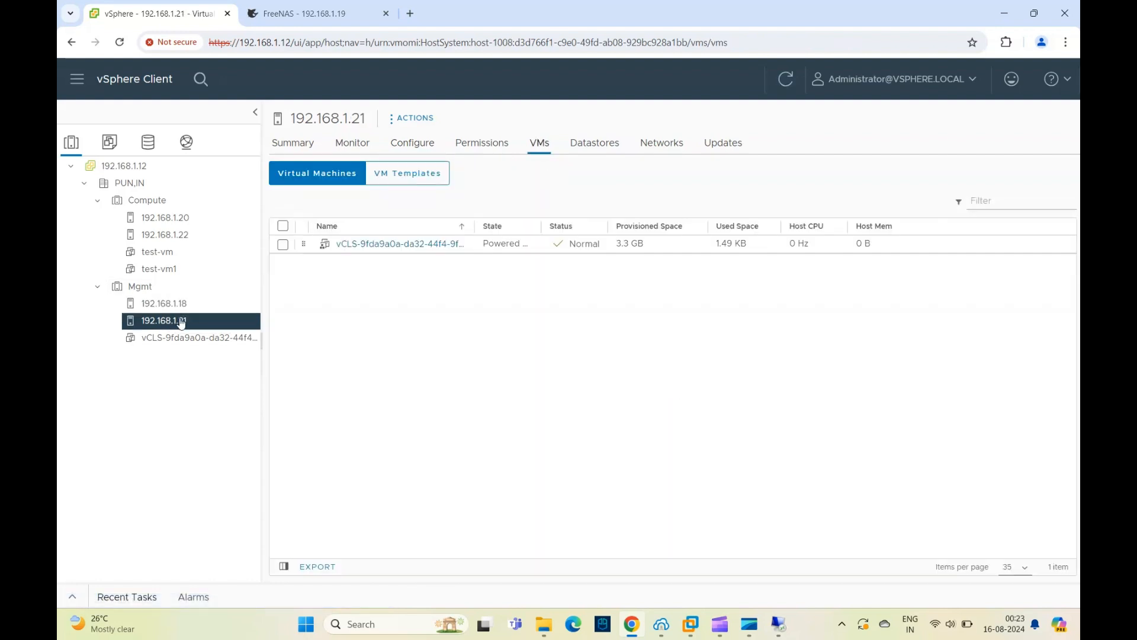
- Start creating a new virtual machine on host 192.168.1.21, named test-dc and located in PUN,IN
{"action": "right_click", "coordinate": [173, 320]}
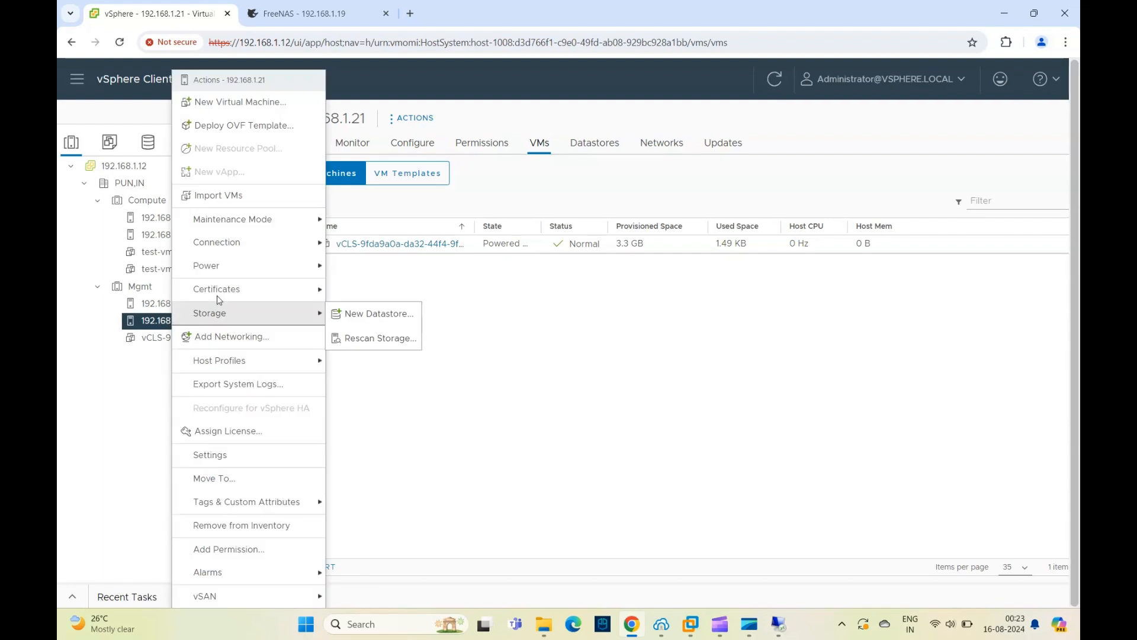
{"action": "left_click", "coordinate": [264, 107]}
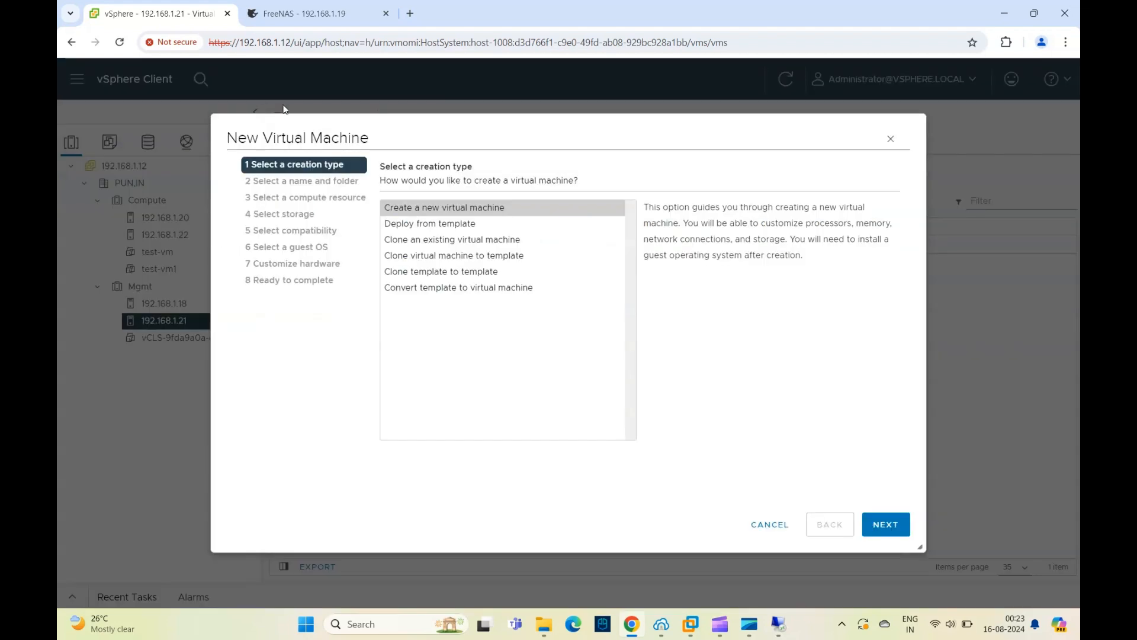
{"action": "left_click", "coordinate": [881, 525]}
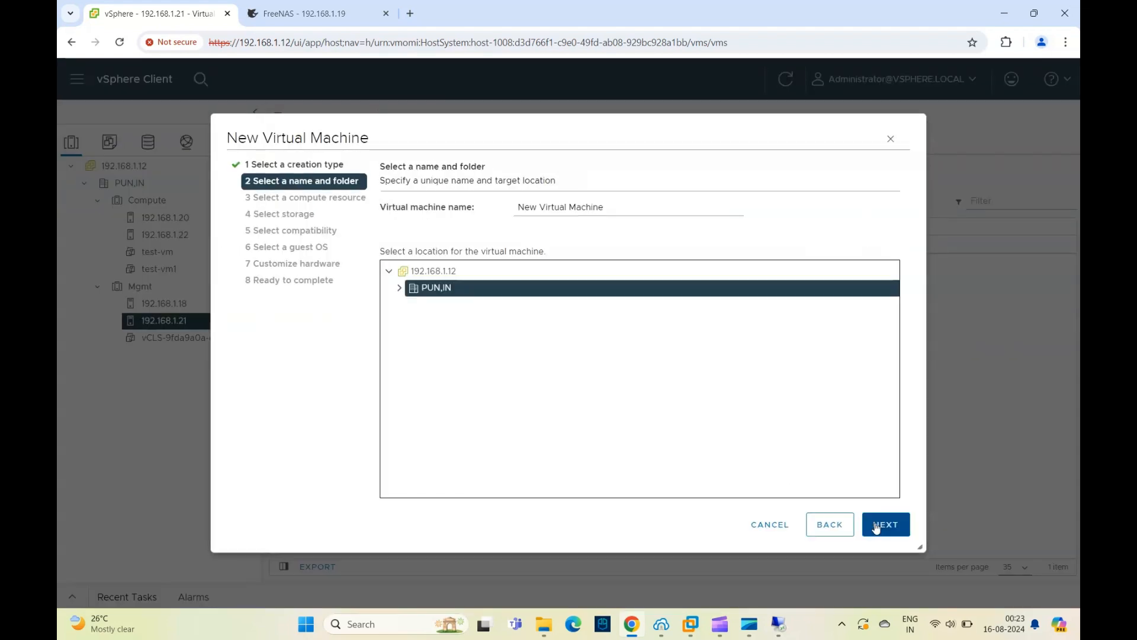
{"action": "left_click_drag", "start_coordinate": [610, 210], "coordinate": [409, 194]}
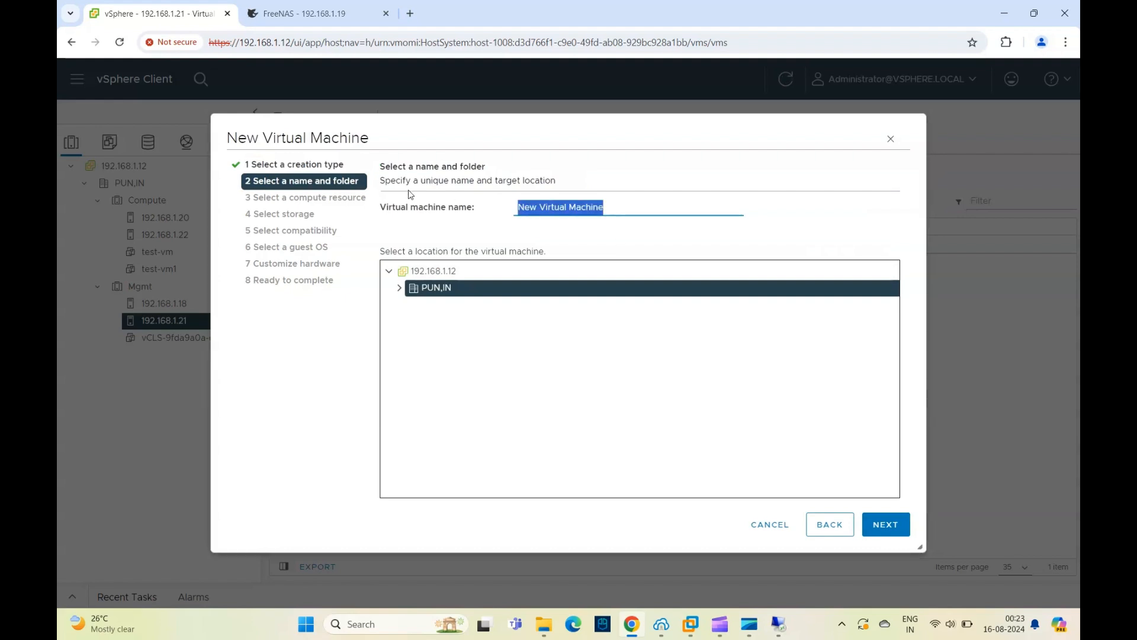
{"action": "key", "text": "BackSpace"}
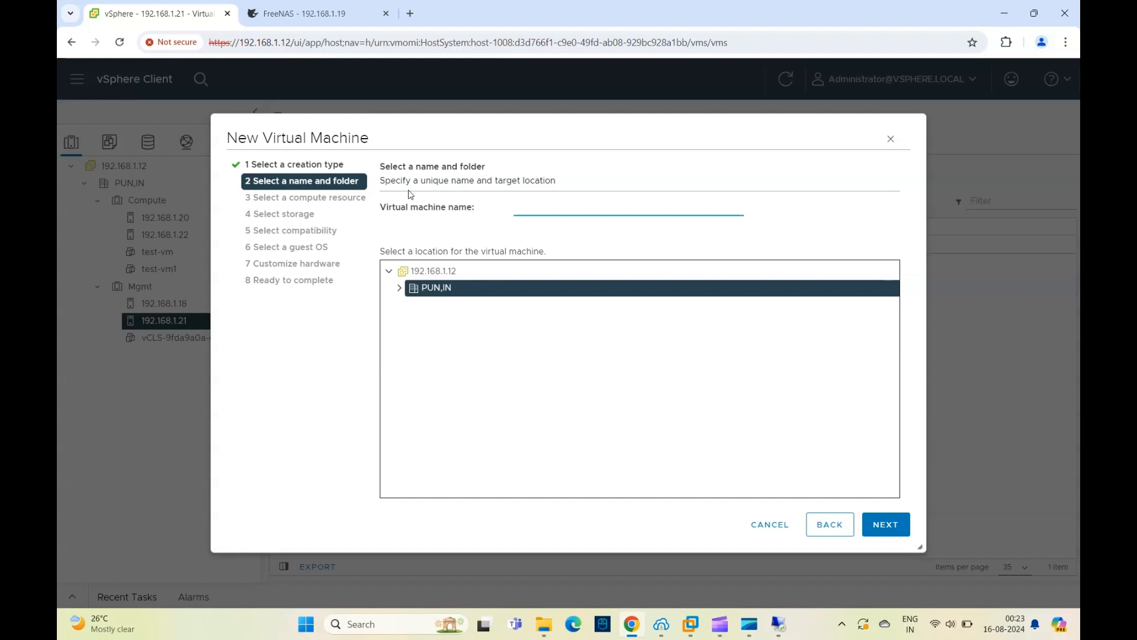
{"action": "type", "text": "test-dc"}
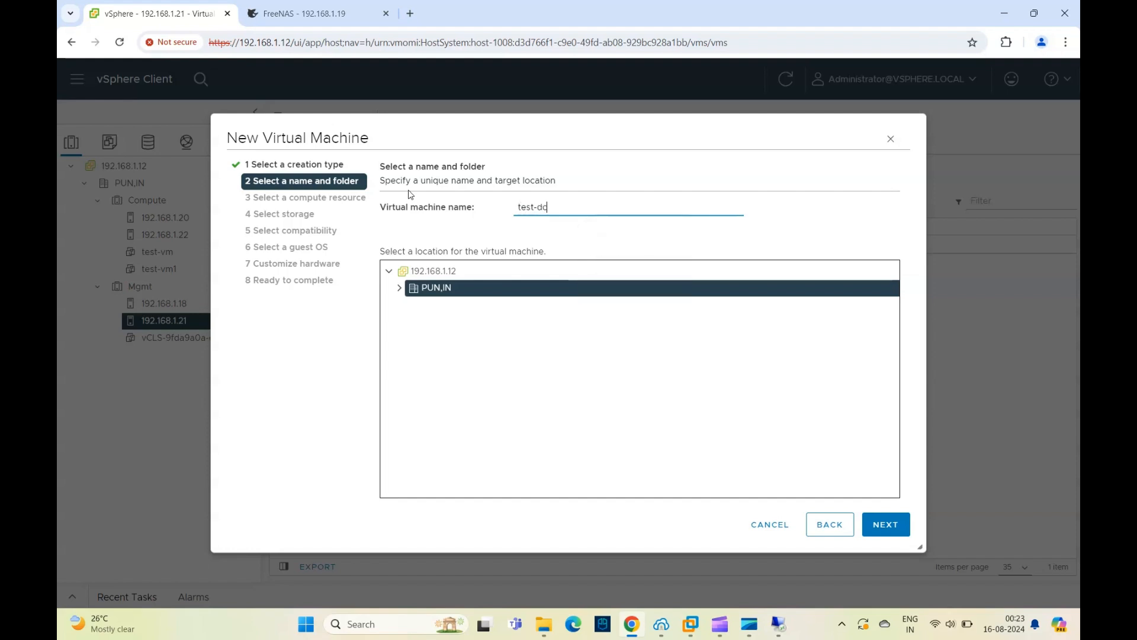
{"action": "left_click", "coordinate": [886, 524]}
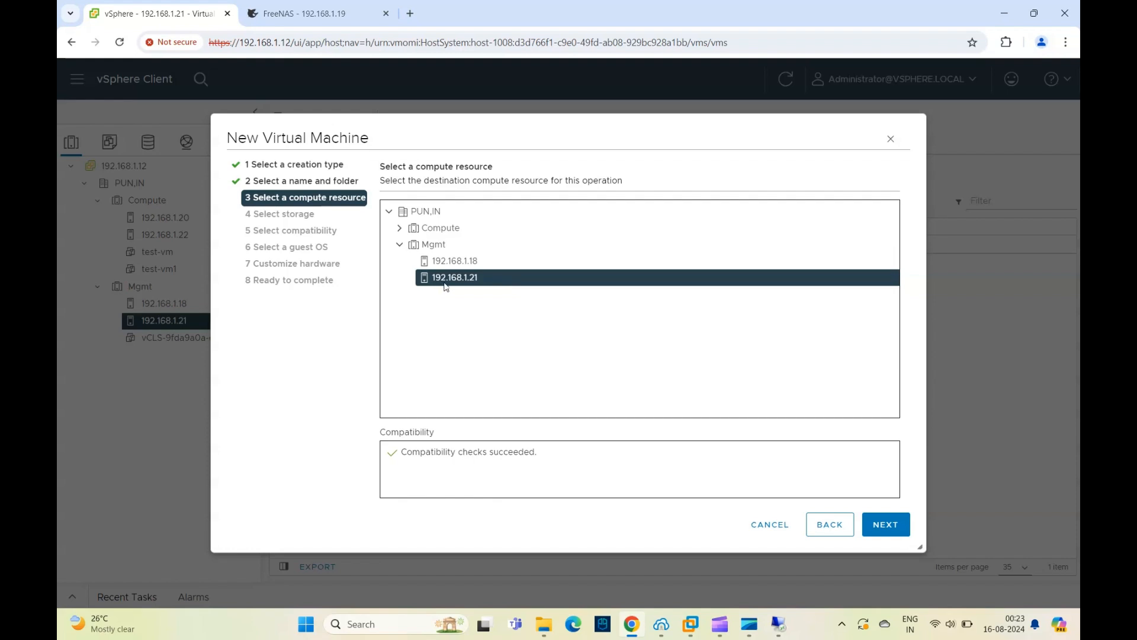
- Keep host 192.168.1.21, store the VM on NAS-NFS1, and accept ESXi 7.0 U2 and later compatibility and Microsoft Windows Server 2019 (64-bit)
{"action": "left_click", "coordinate": [880, 528]}
{"action": "left_click", "coordinate": [393, 298]}
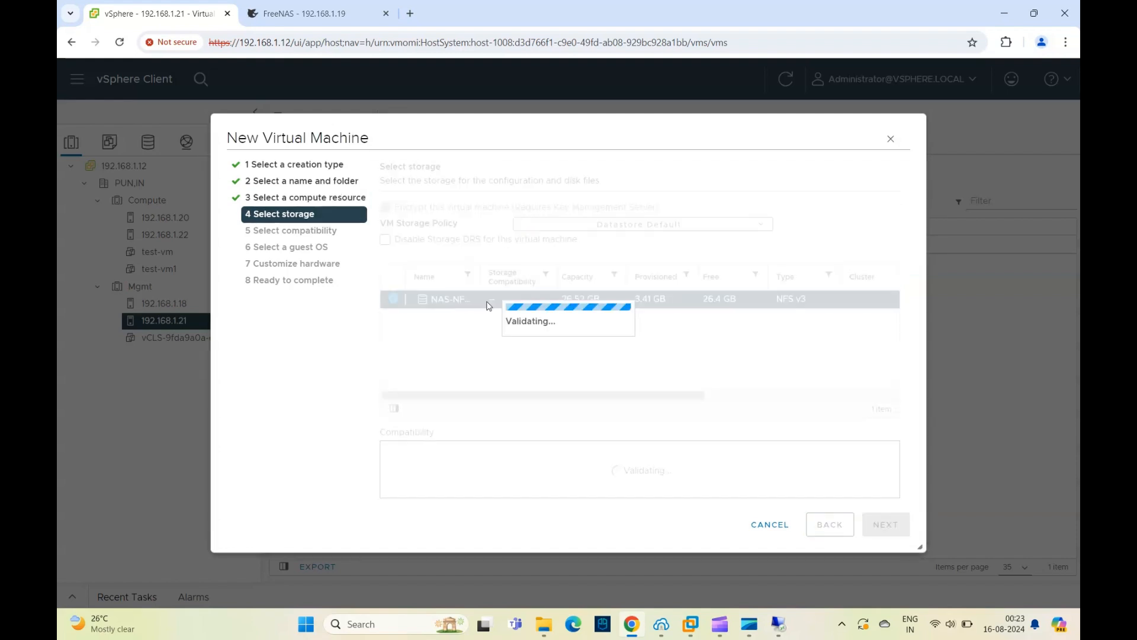
{"action": "left_click", "coordinate": [883, 525]}
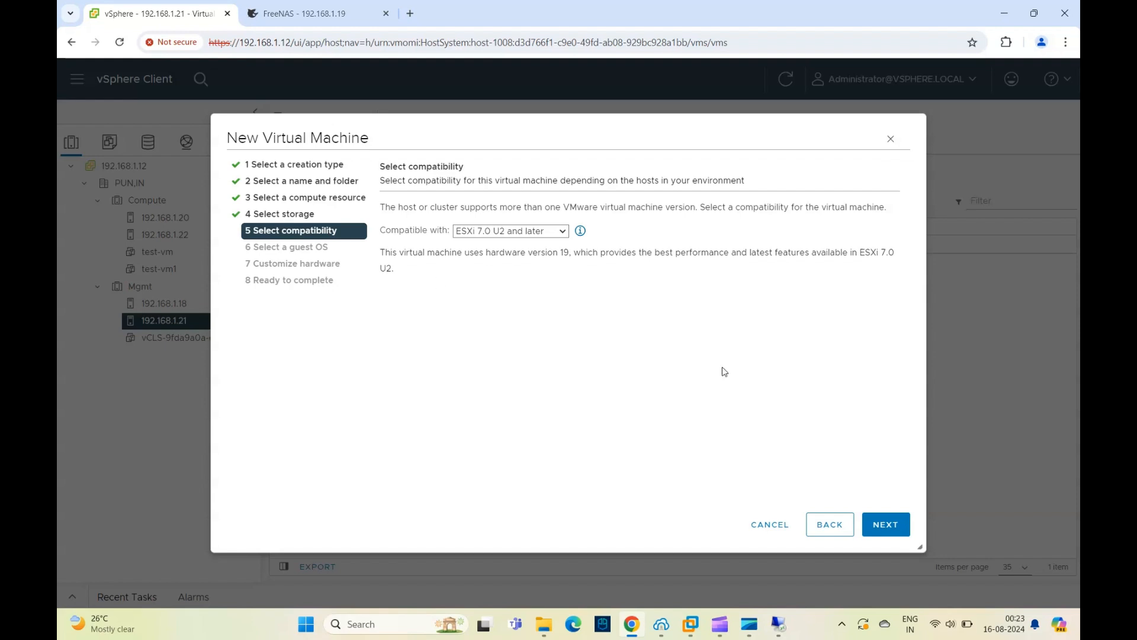
{"action": "left_click", "coordinate": [886, 525]}
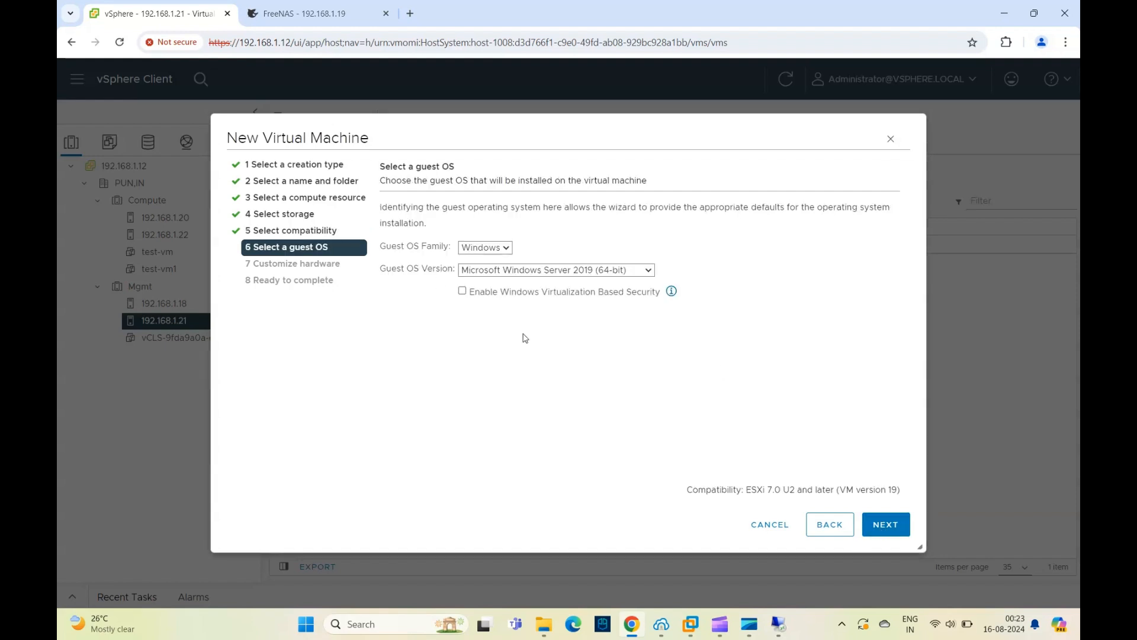
{"action": "left_click", "coordinate": [885, 525]}
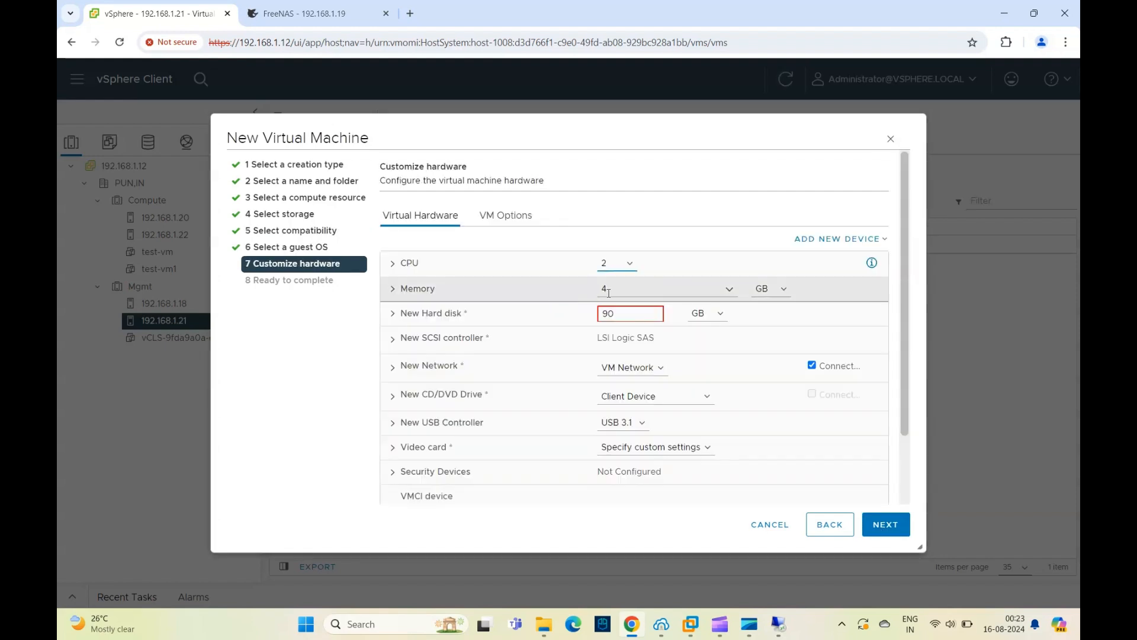
- Set the new virtual machine's memory to 1 GB and its hard disk to 5 GB
{"action": "left_click", "coordinate": [592, 289]}
{"action": "type", "text": "1"}
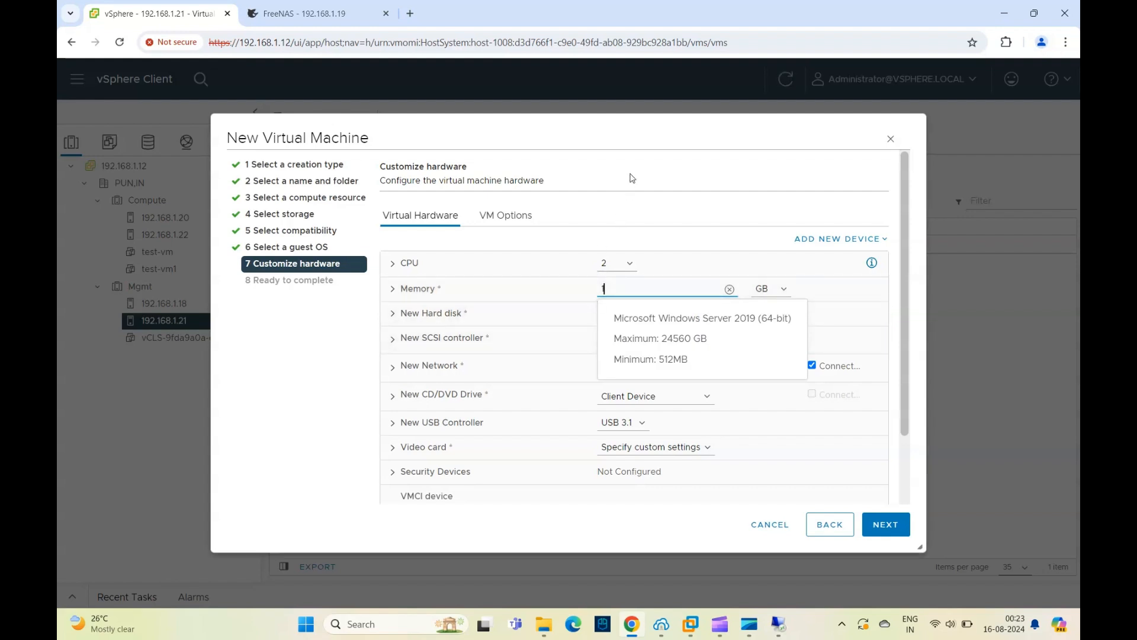
{"action": "key", "text": "Tab"}
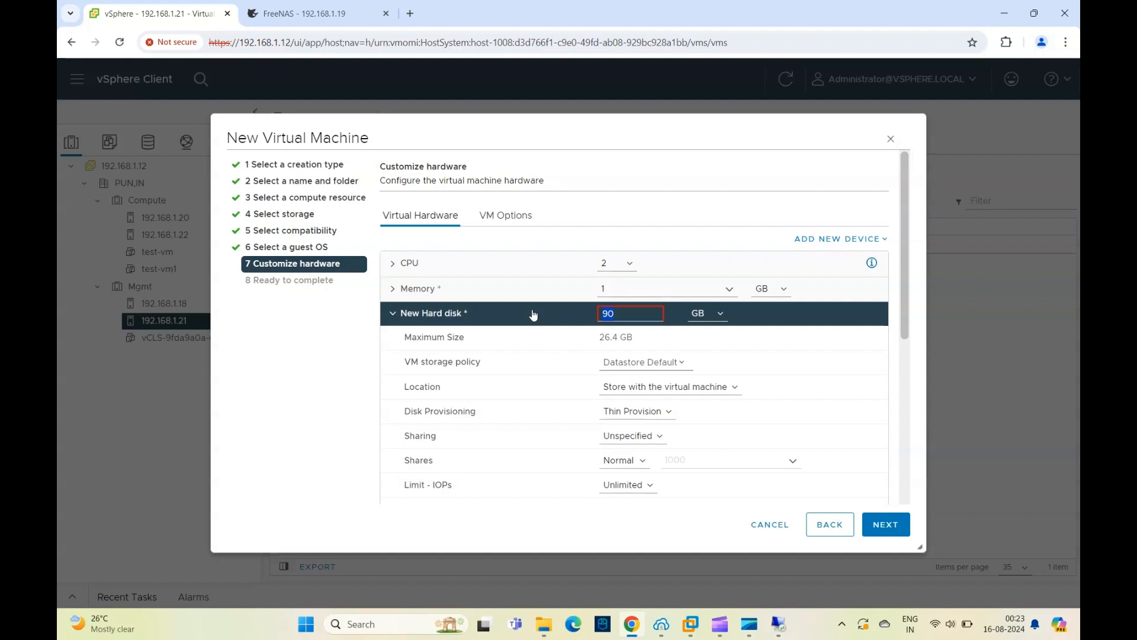
{"action": "type", "text": "5"}
{"action": "left_click", "coordinate": [393, 315]}
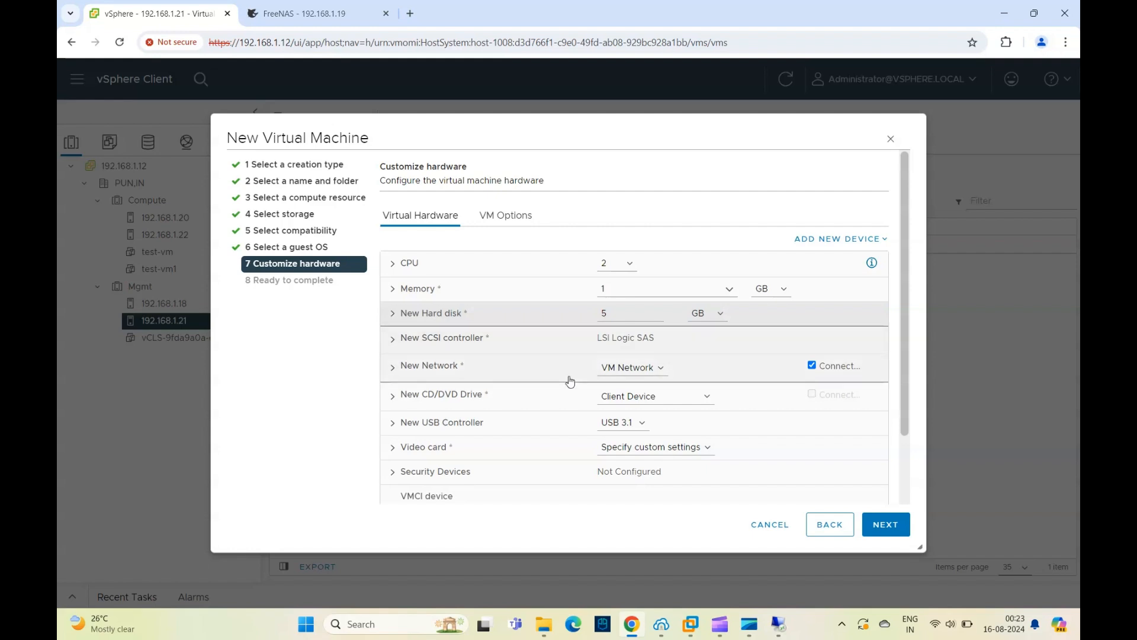
- Set the new network adapter's type to VMXNET 3 and finish creating the virtual machine
{"action": "scroll", "coordinate": [521, 444], "scroll_direction": "down", "scroll_amount": 3}
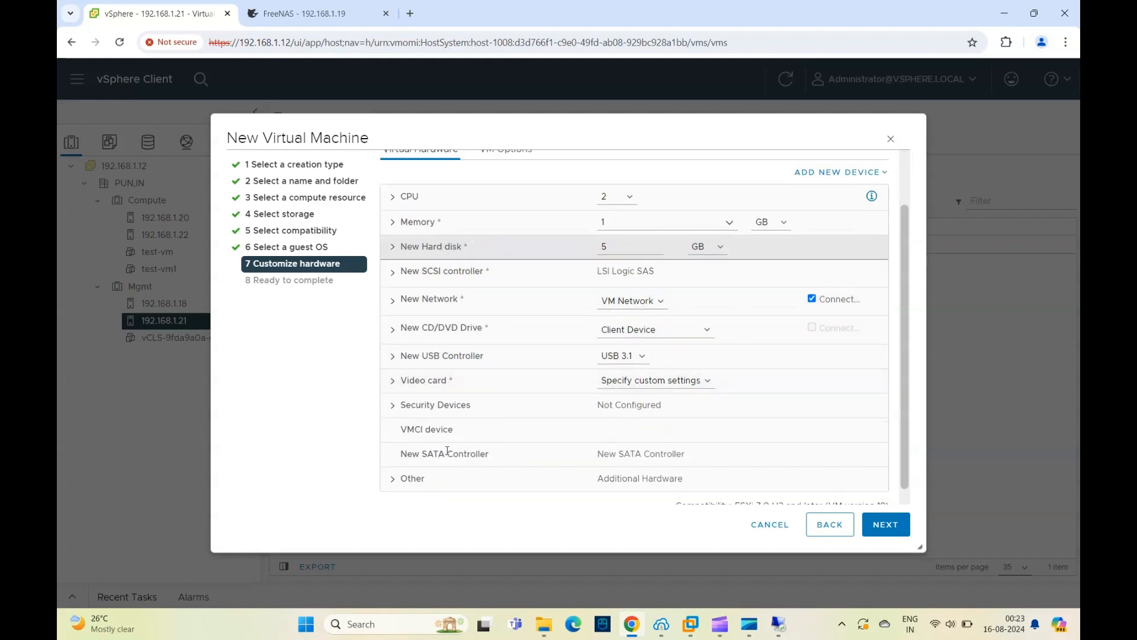
{"action": "left_click", "coordinate": [399, 290]}
{"action": "left_click", "coordinate": [680, 335]}
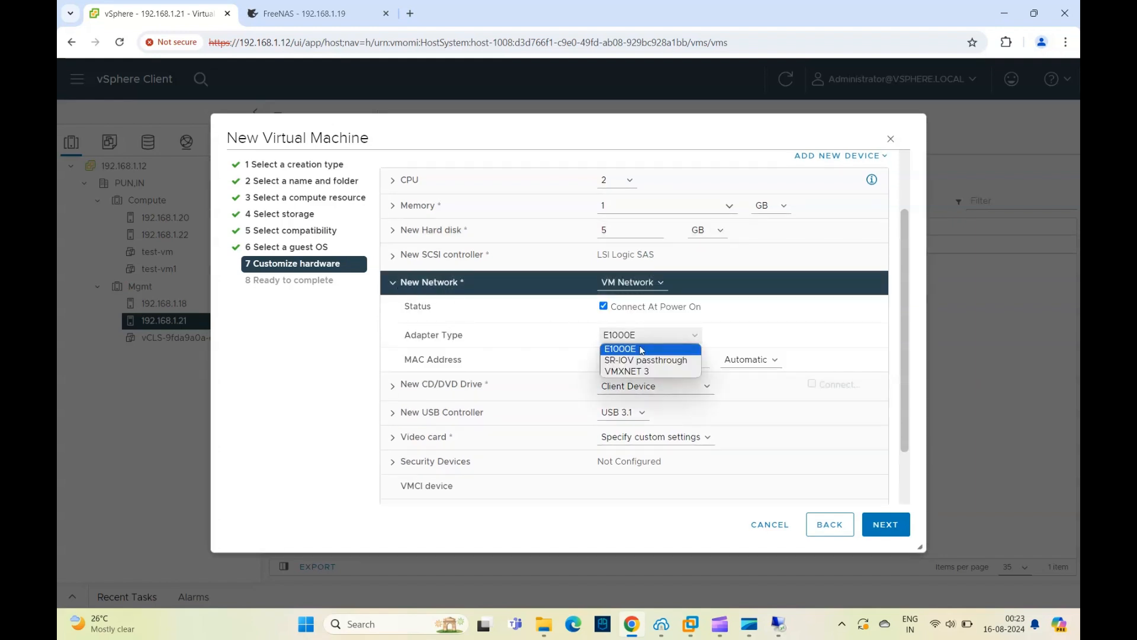
{"action": "left_click", "coordinate": [628, 372]}
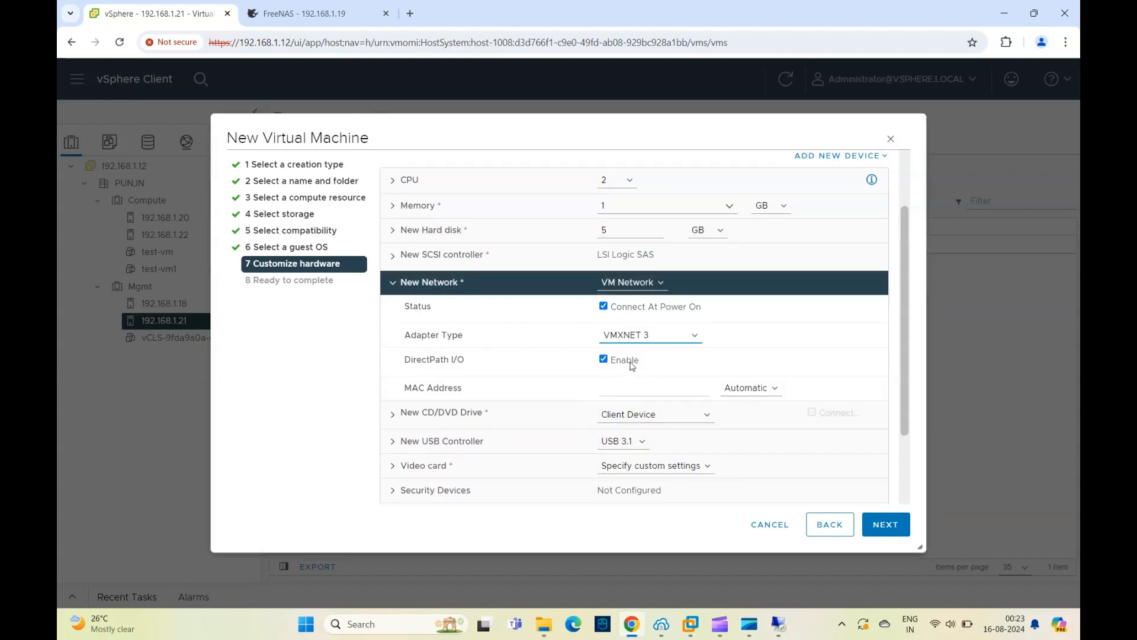
{"action": "left_click", "coordinate": [879, 523]}
{"action": "left_click", "coordinate": [895, 525]}
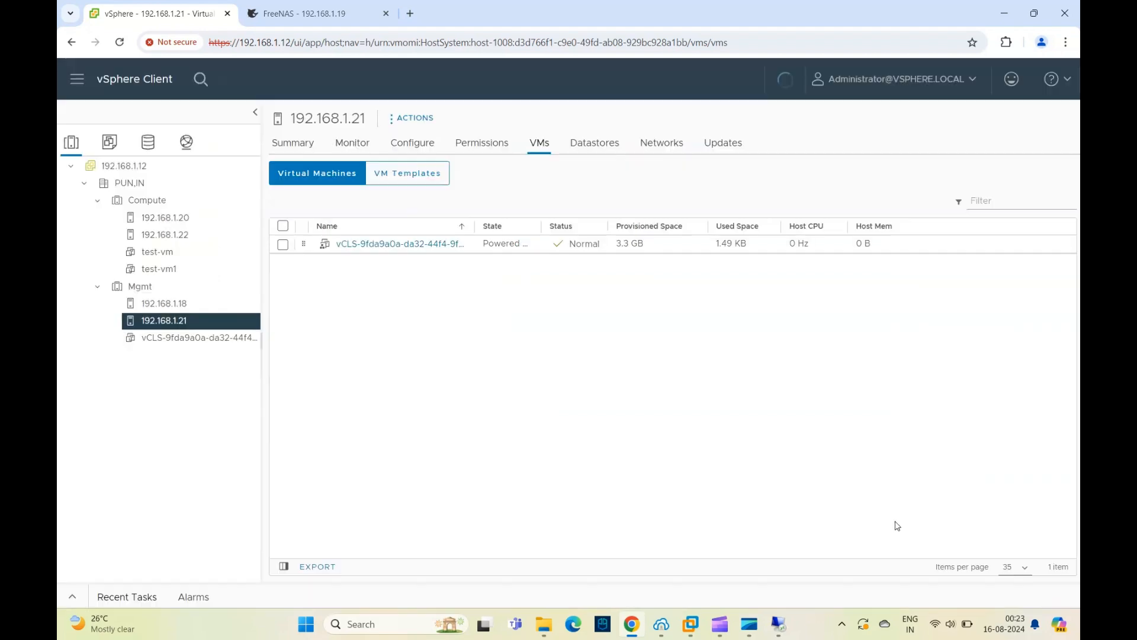
- Show the recent tasks to check the creation of the test-dc virtual machine
{"action": "left_click", "coordinate": [72, 597]}
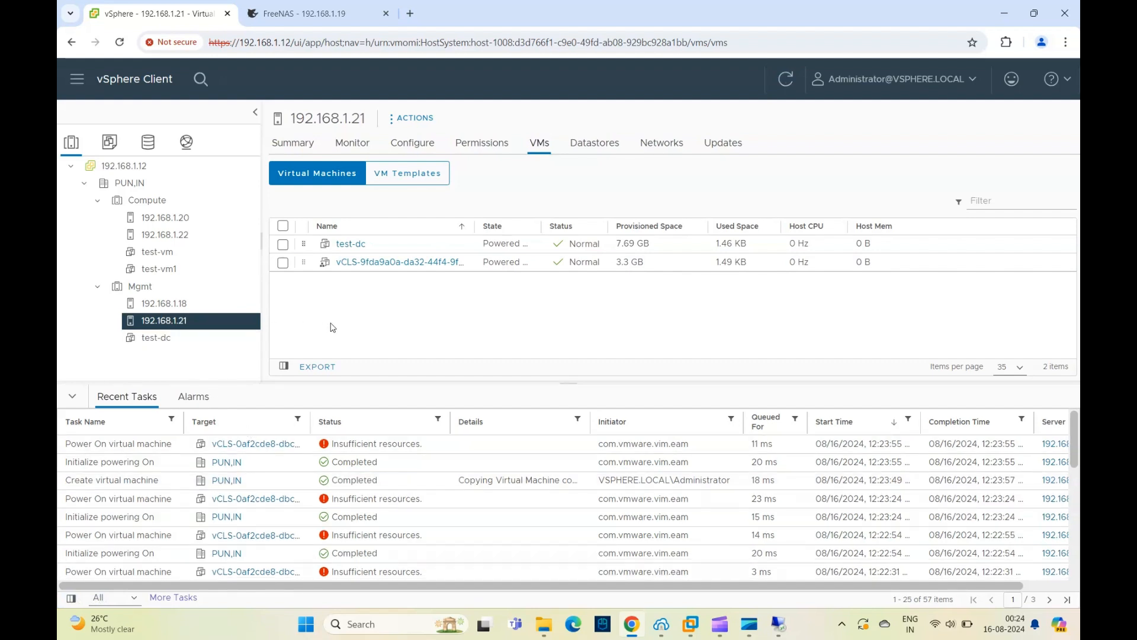
- Switch to FreeNAS and replace the removed disk in the Mirror pool with member disk da5, leaving Force off
{"action": "left_click", "coordinate": [318, 23]}
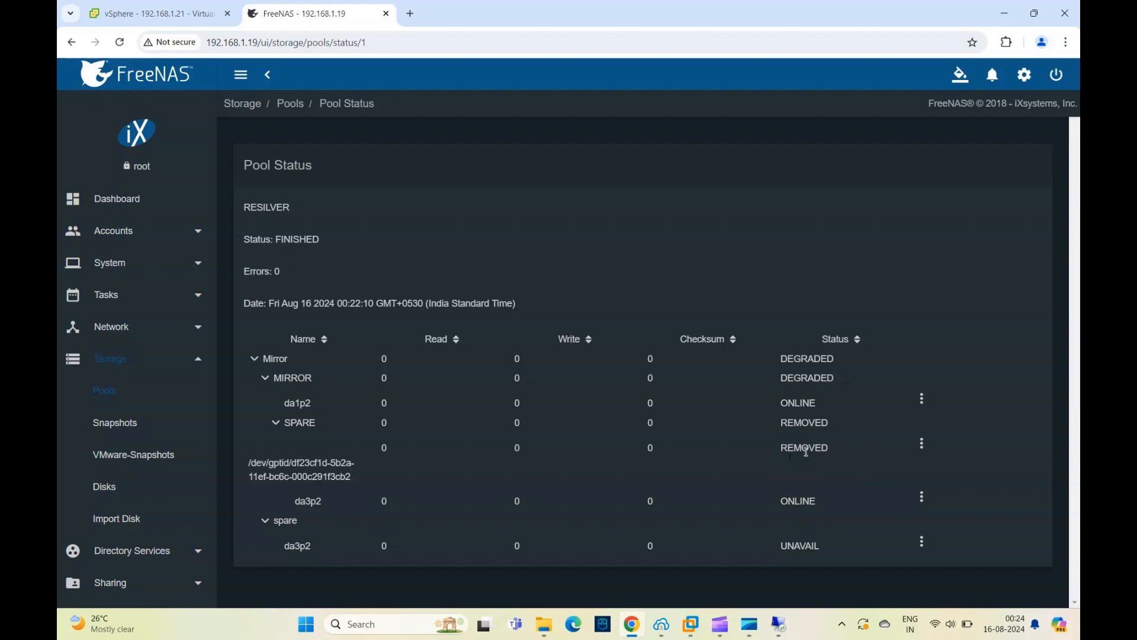
{"action": "left_click", "coordinate": [922, 445]}
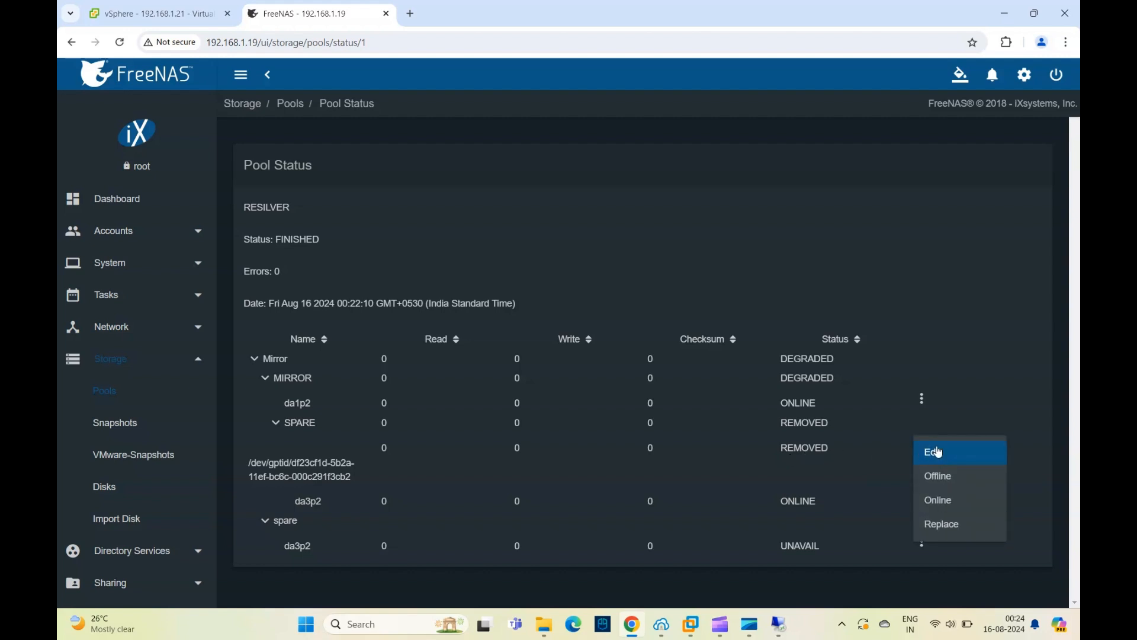
{"action": "left_click", "coordinate": [945, 525]}
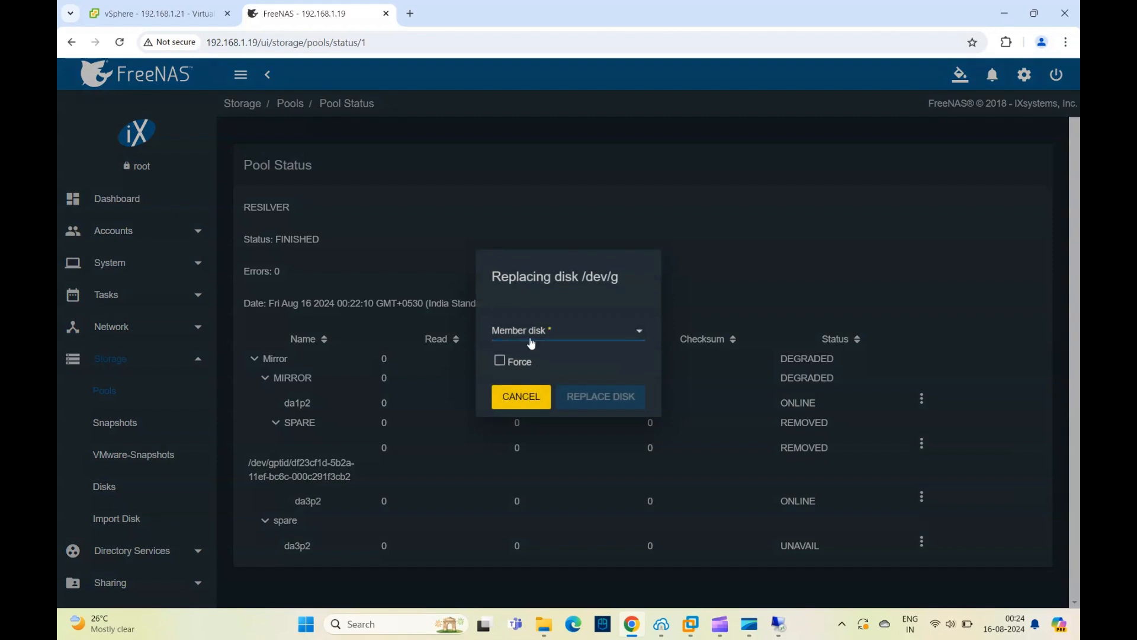
{"action": "left_click", "coordinate": [571, 335]}
{"action": "left_click", "coordinate": [502, 332]}
{"action": "left_click", "coordinate": [501, 361]}
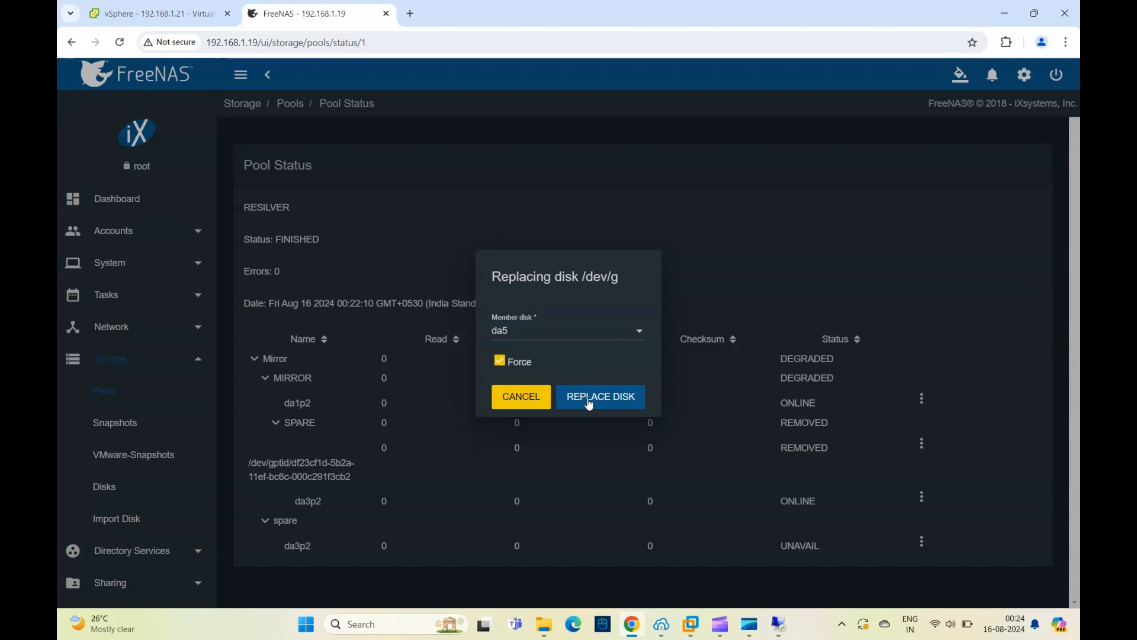
{"action": "left_click", "coordinate": [501, 361]}
{"action": "left_click", "coordinate": [588, 395]}
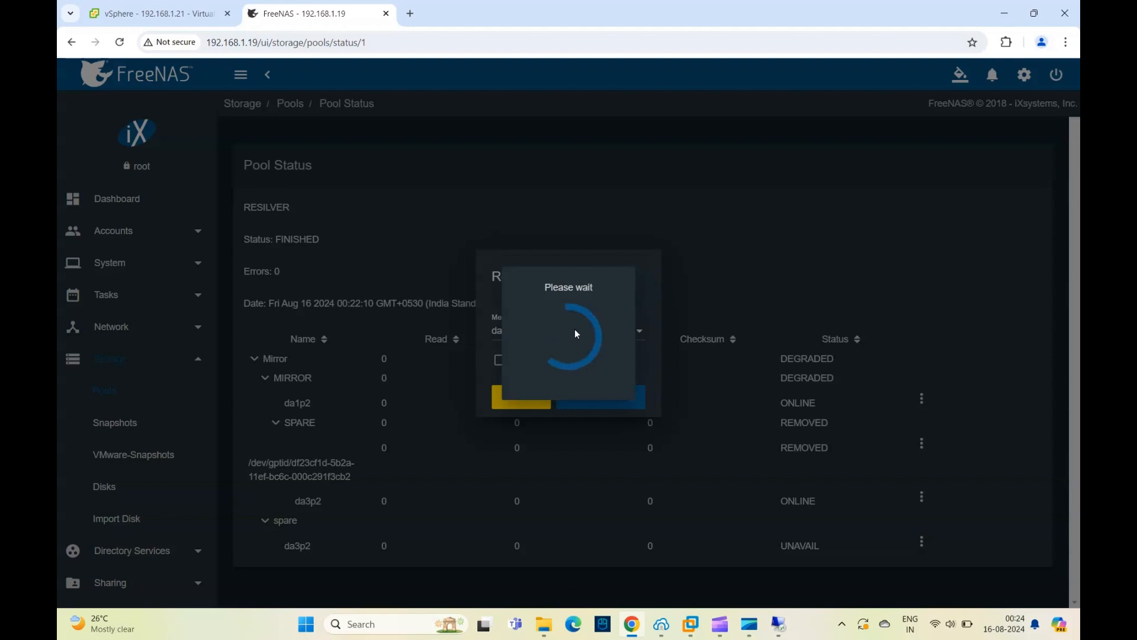
{"action": "mouse_move", "coordinate": [695, 622]}
{"action": "left_click", "coordinate": [716, 624]}
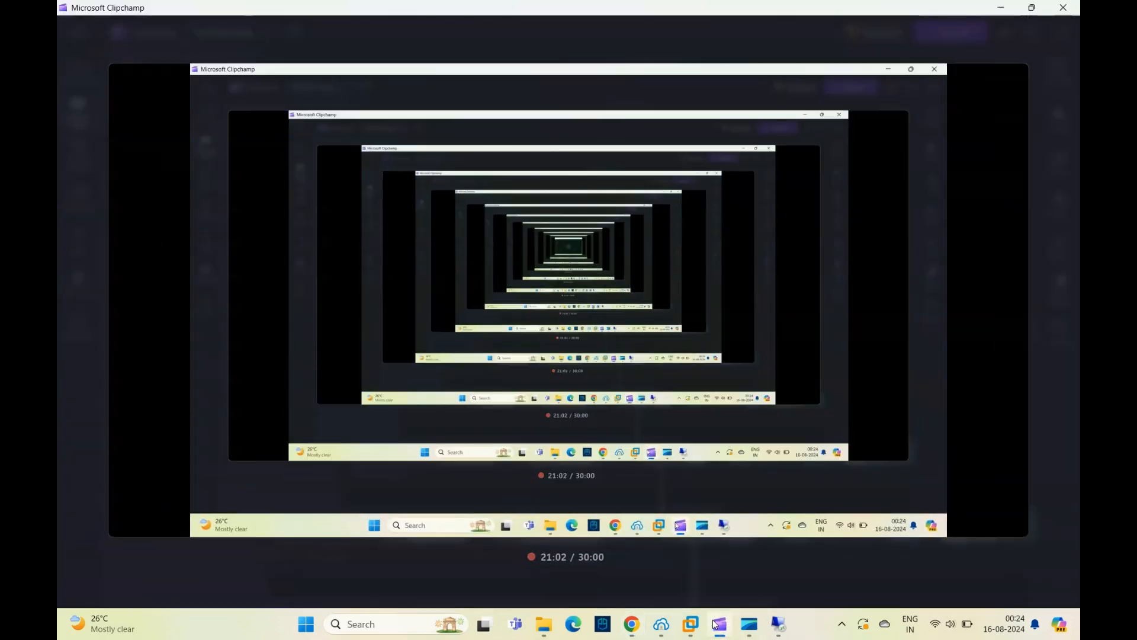
{"action": "left_click", "coordinate": [716, 624]}
- Dismiss the replacement notice and reopen the Mirror pool's status to examine the resilver and the REPLACING entry
{"action": "scroll", "coordinate": [628, 438], "scroll_direction": "down", "scroll_amount": 1}
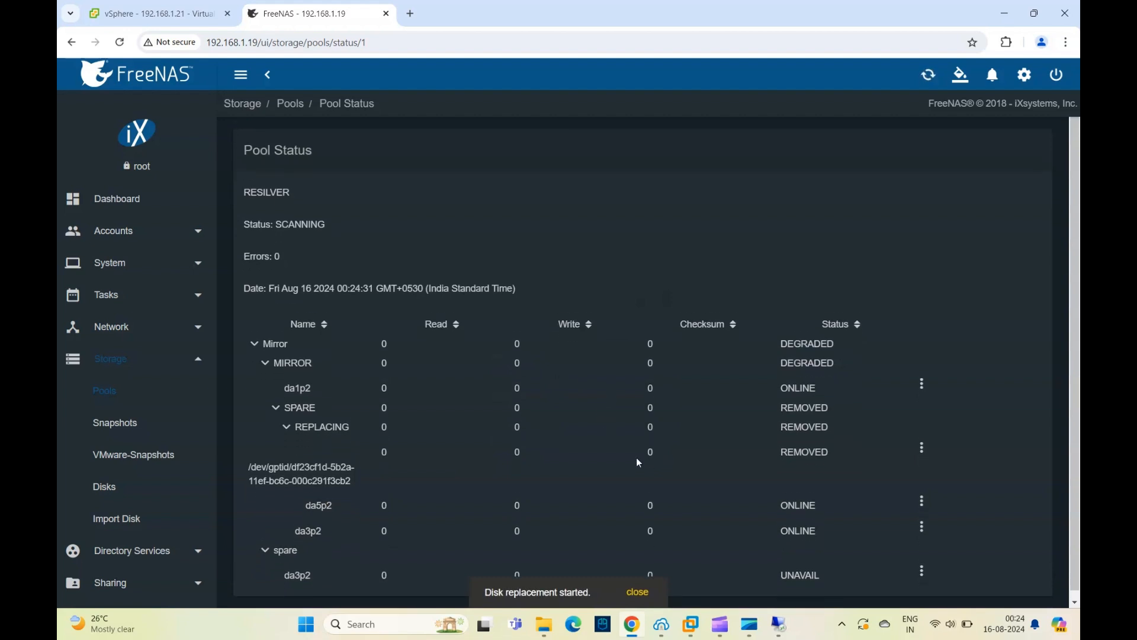
{"action": "left_click", "coordinate": [634, 593]}
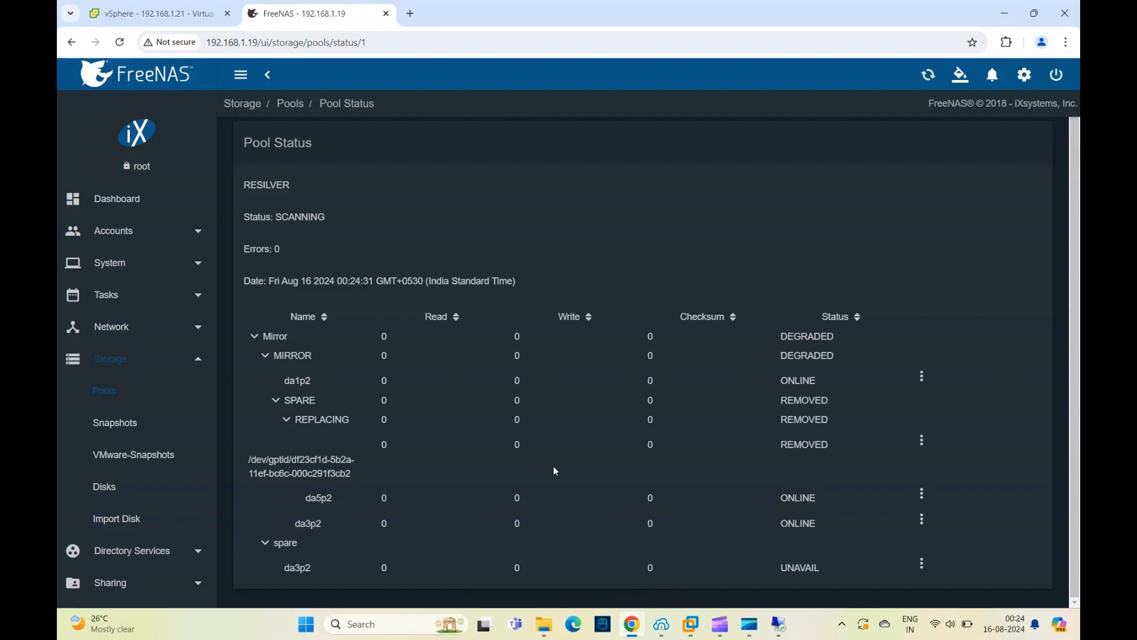
{"action": "left_click", "coordinate": [290, 105]}
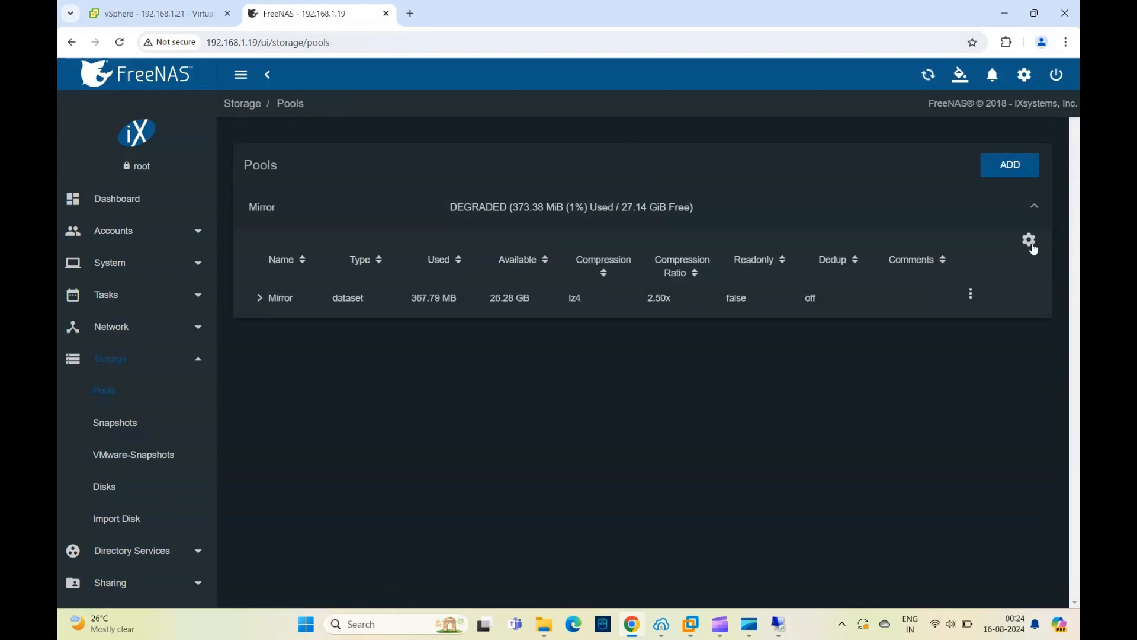
{"action": "left_click", "coordinate": [1029, 239]}
{"action": "left_click", "coordinate": [990, 321]}
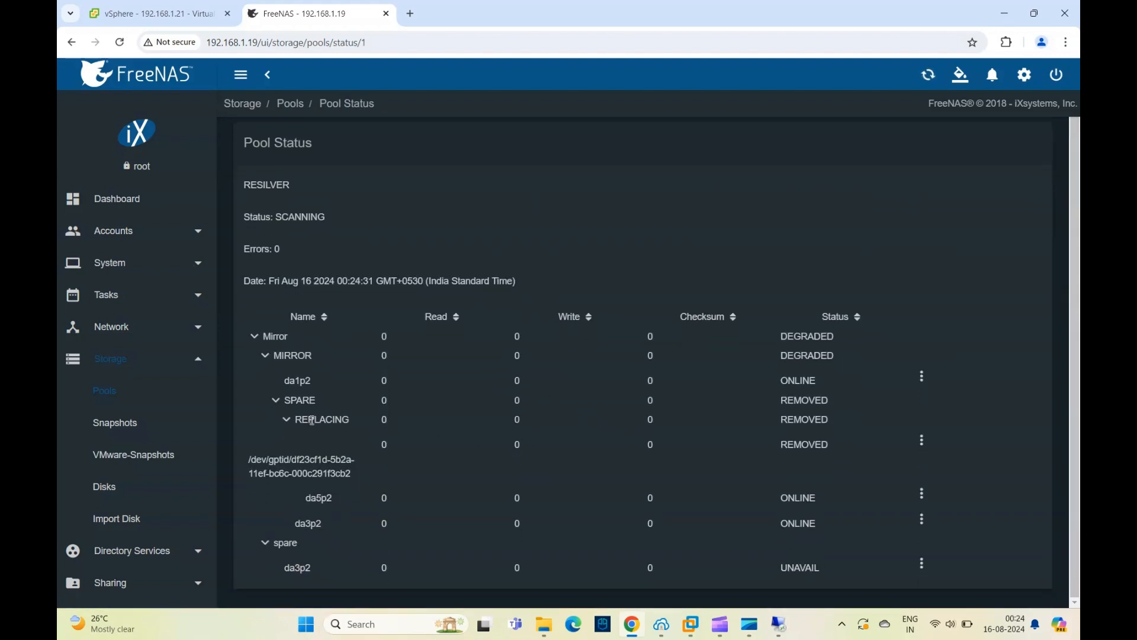
{"action": "left_click_drag", "start_coordinate": [296, 420], "coordinate": [342, 422]}
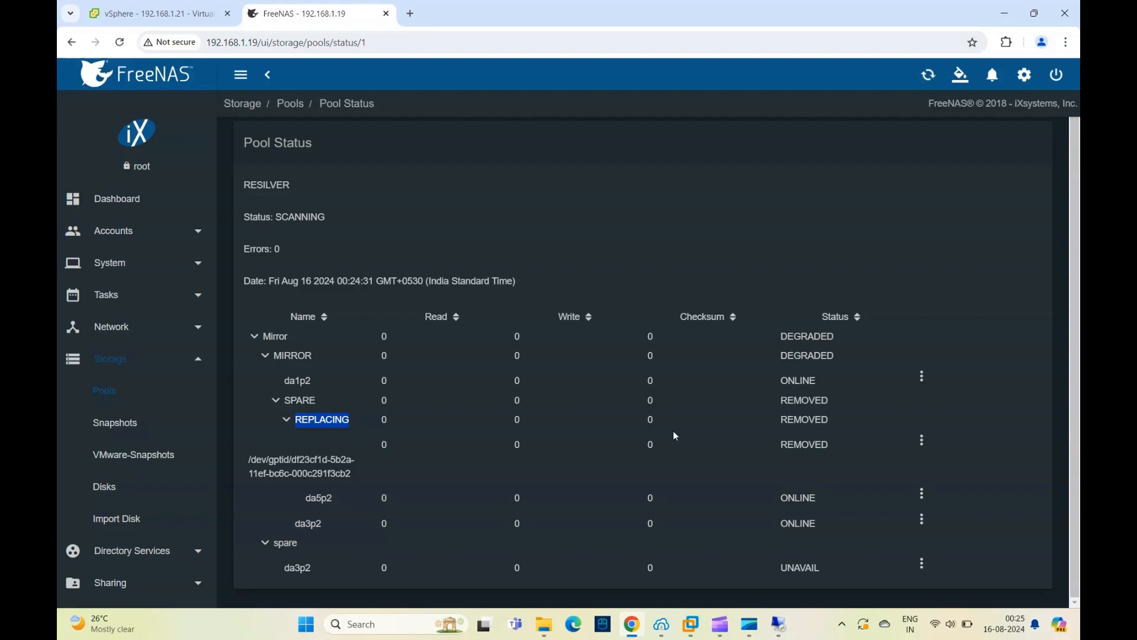
- Collapse the REPLACING group under SPARE and look at the actions available for the da3p2 disk in that group
{"action": "left_click", "coordinate": [276, 402]}
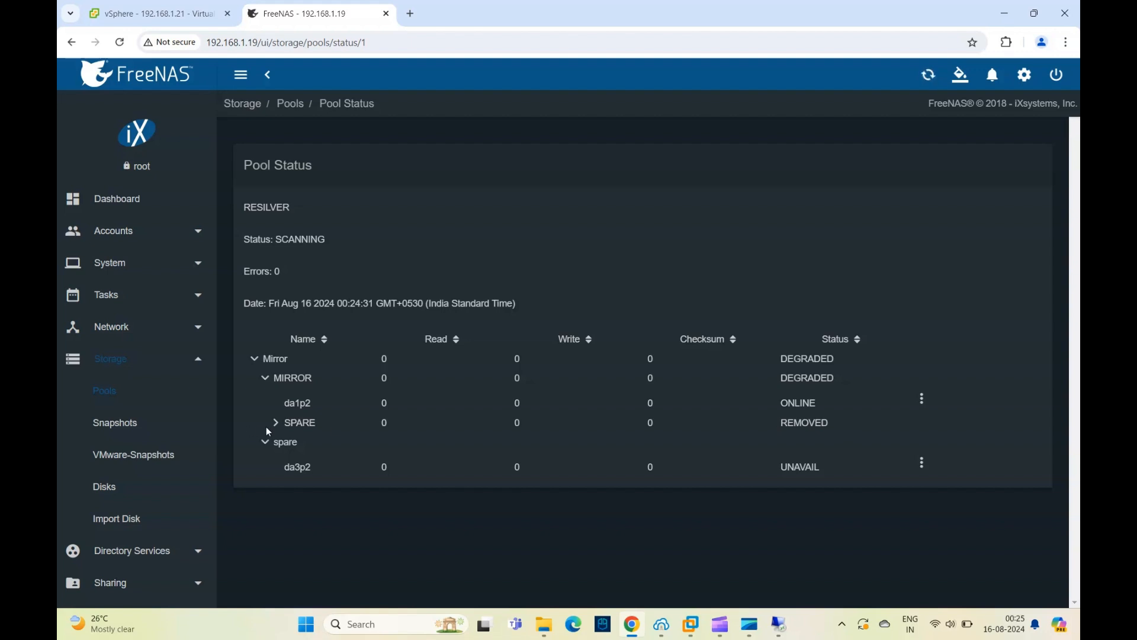
{"action": "left_click", "coordinate": [275, 424]}
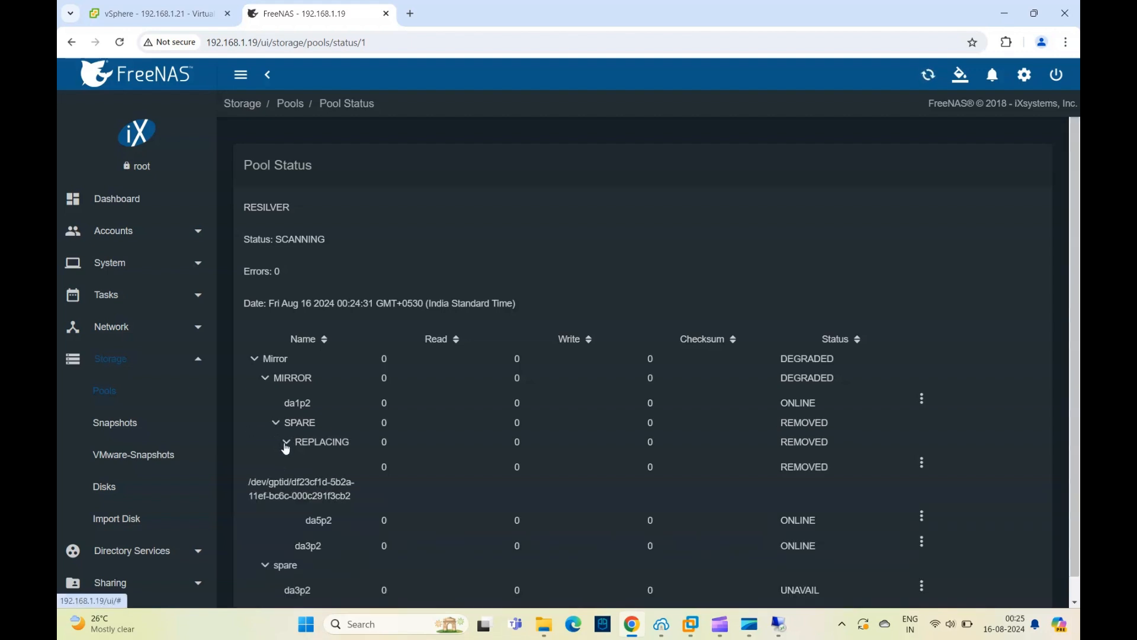
{"action": "left_click", "coordinate": [286, 443]}
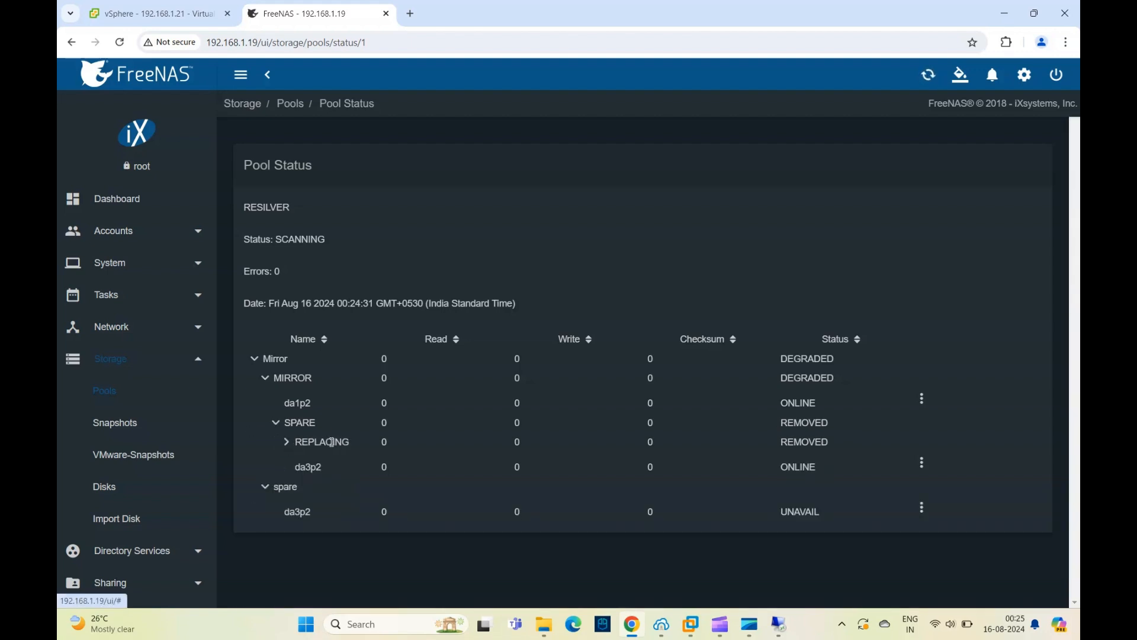
{"action": "left_click", "coordinate": [923, 465]}
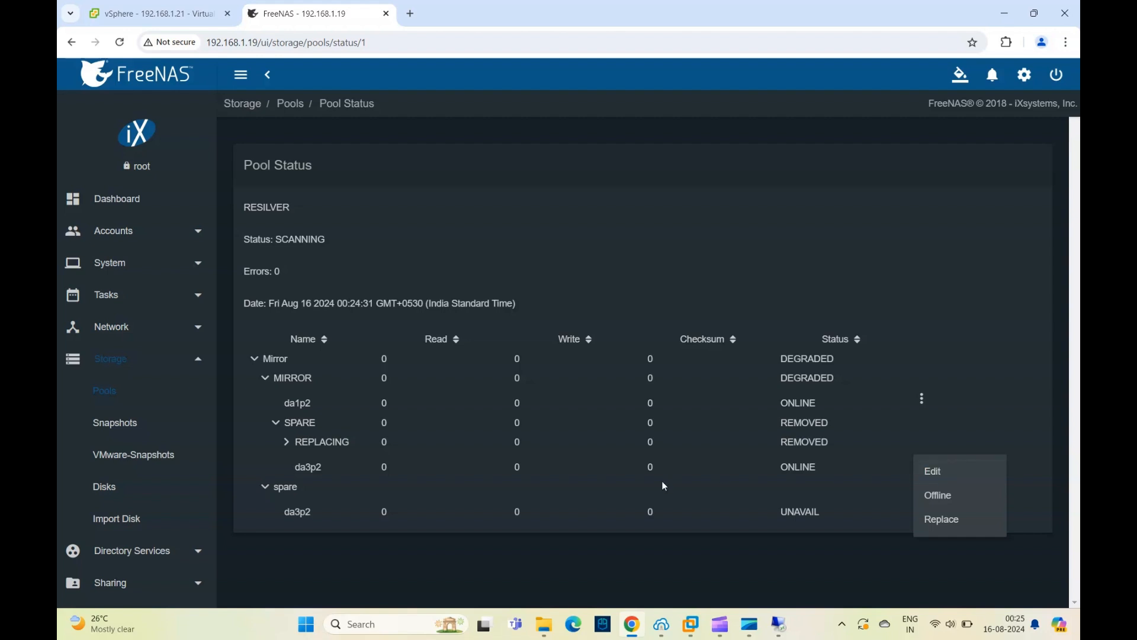
{"action": "left_click", "coordinate": [466, 557]}
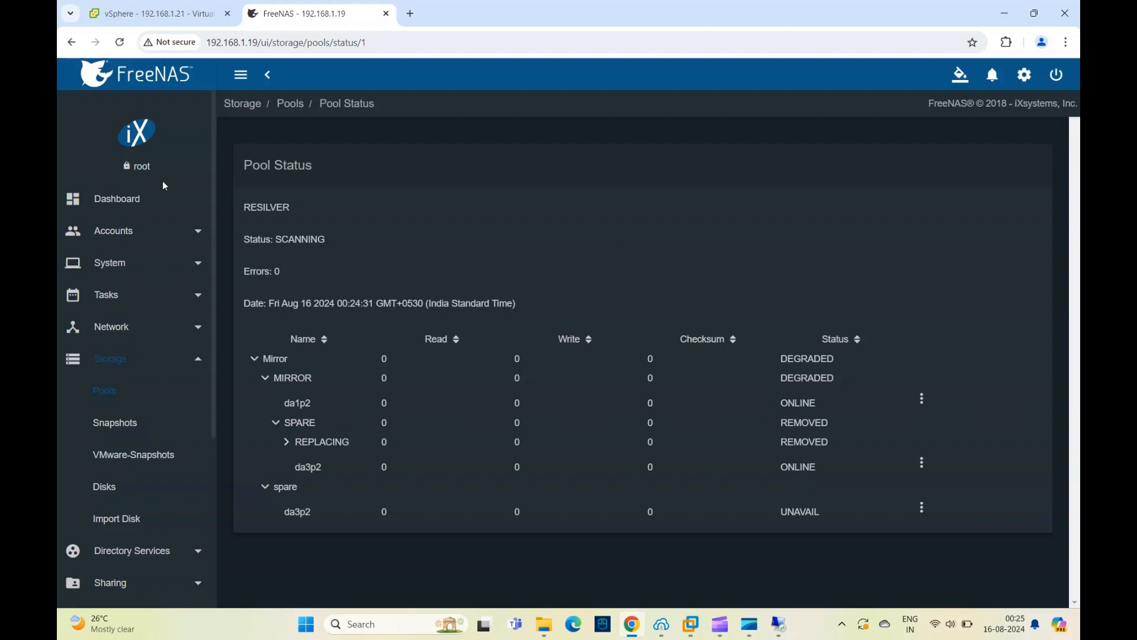
- Check the pool on the dashboard, and reopen the Mirror pool's status to examine da1p2, da5p2 and the spare da3p2
{"action": "left_click", "coordinate": [130, 200]}
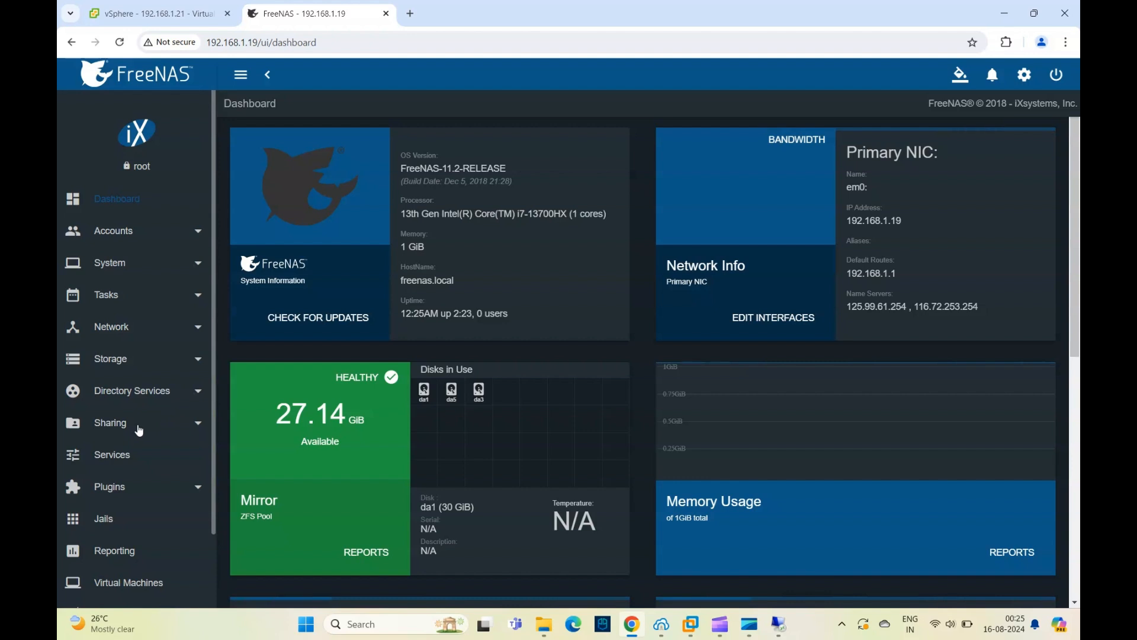
{"action": "left_click", "coordinate": [124, 360]}
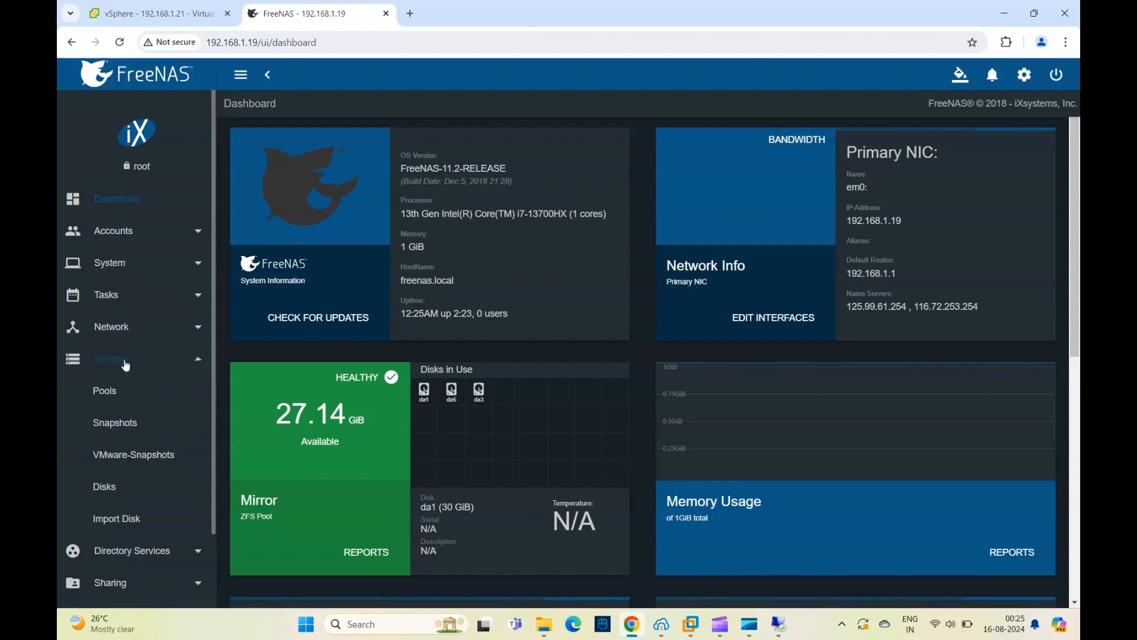
{"action": "left_click", "coordinate": [104, 391]}
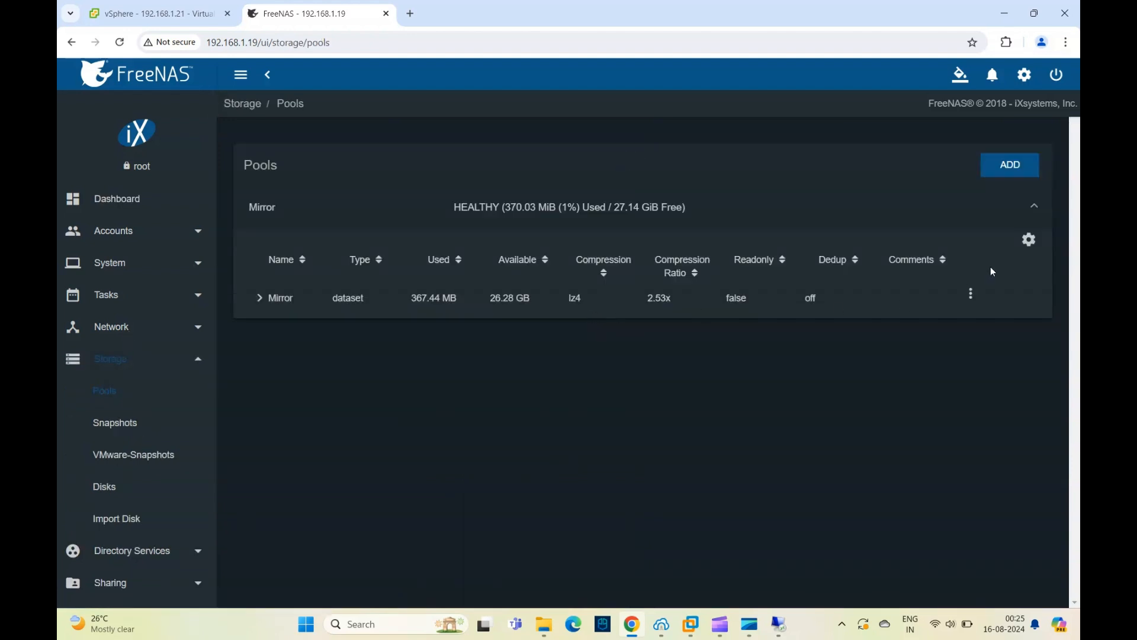
{"action": "left_click", "coordinate": [1030, 240]}
{"action": "left_click", "coordinate": [978, 323]}
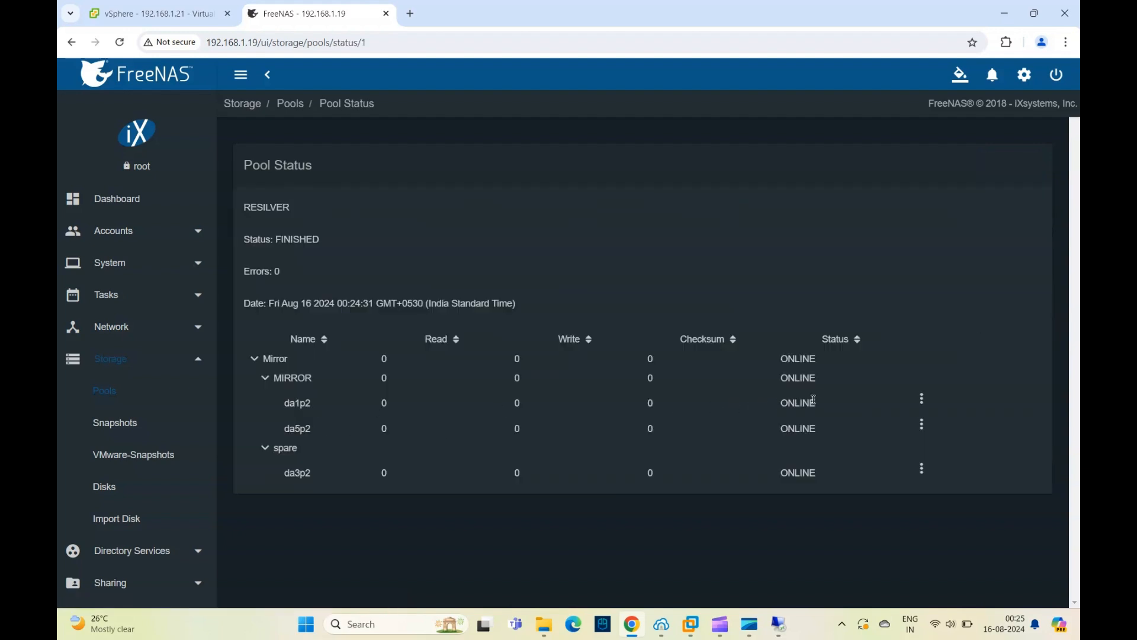
{"action": "left_click_drag", "start_coordinate": [818, 405], "coordinate": [821, 427]}
{"action": "left_click_drag", "start_coordinate": [824, 473], "coordinate": [765, 473]}
- Switch to VMware Workstation and bring up the available actions for the FreeNAS-1 virtual machine
{"action": "left_click", "coordinate": [690, 624]}
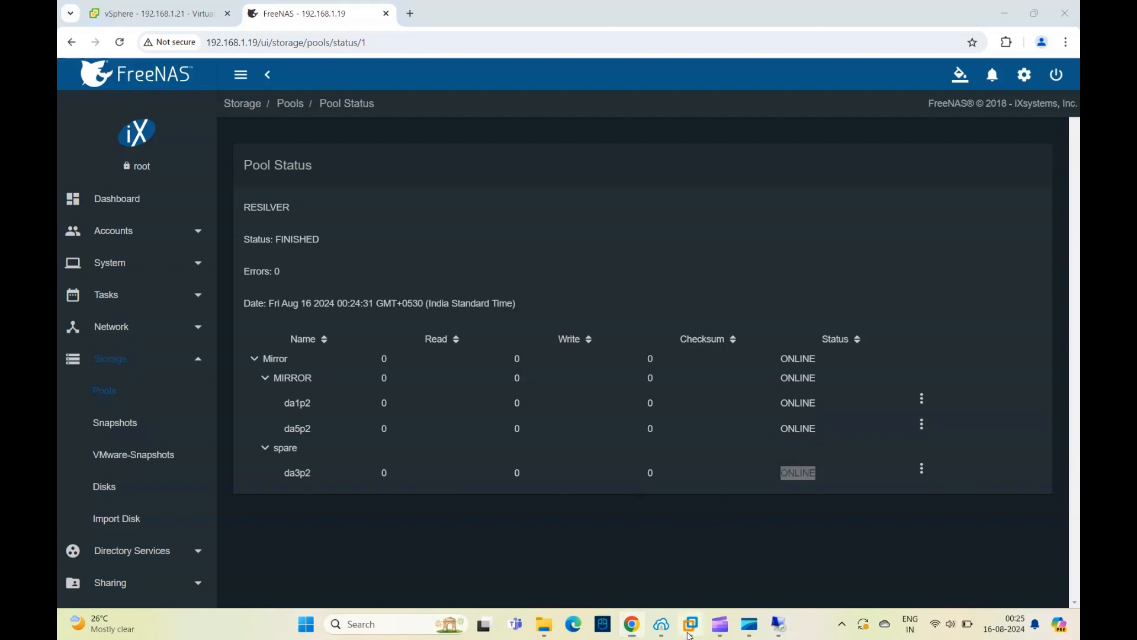
{"action": "left_click", "coordinate": [889, 533]}
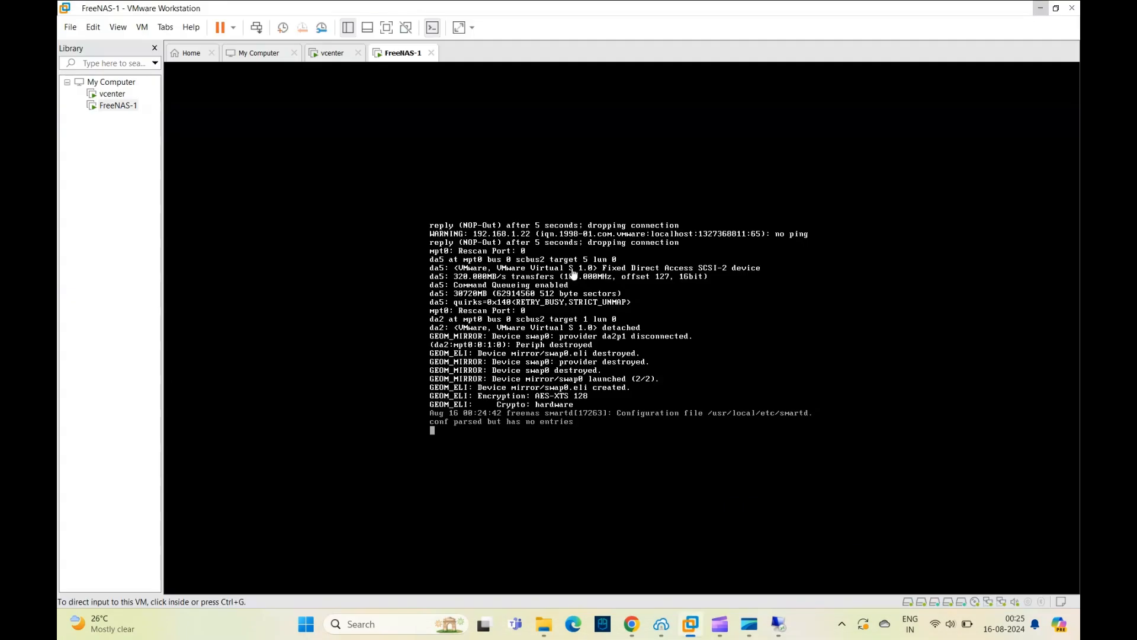
{"action": "right_click", "coordinate": [388, 60]}
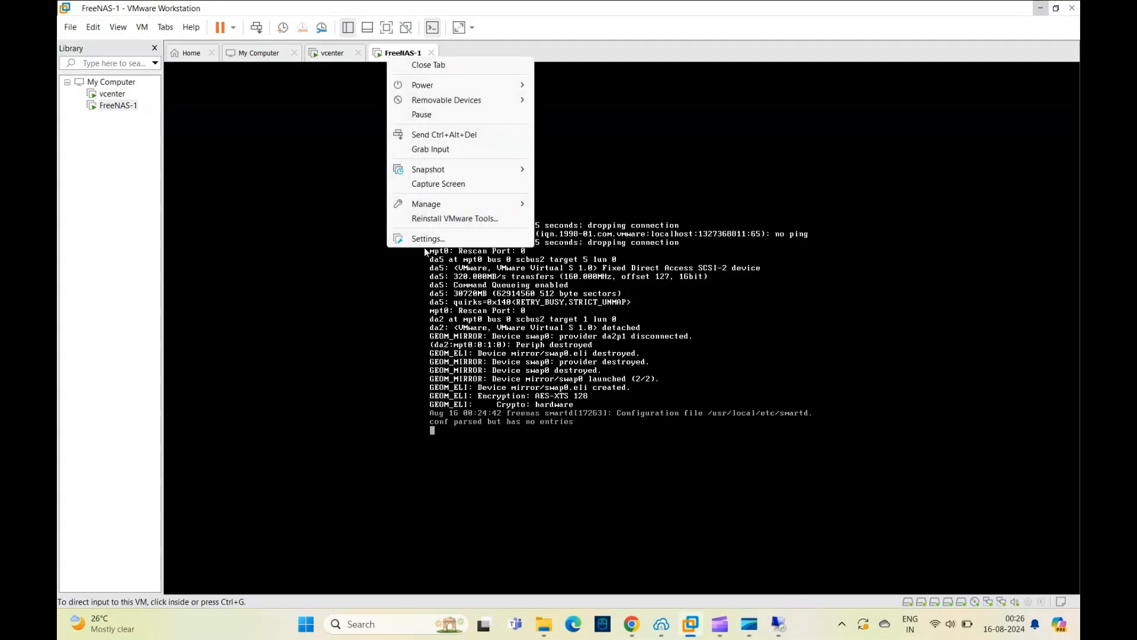